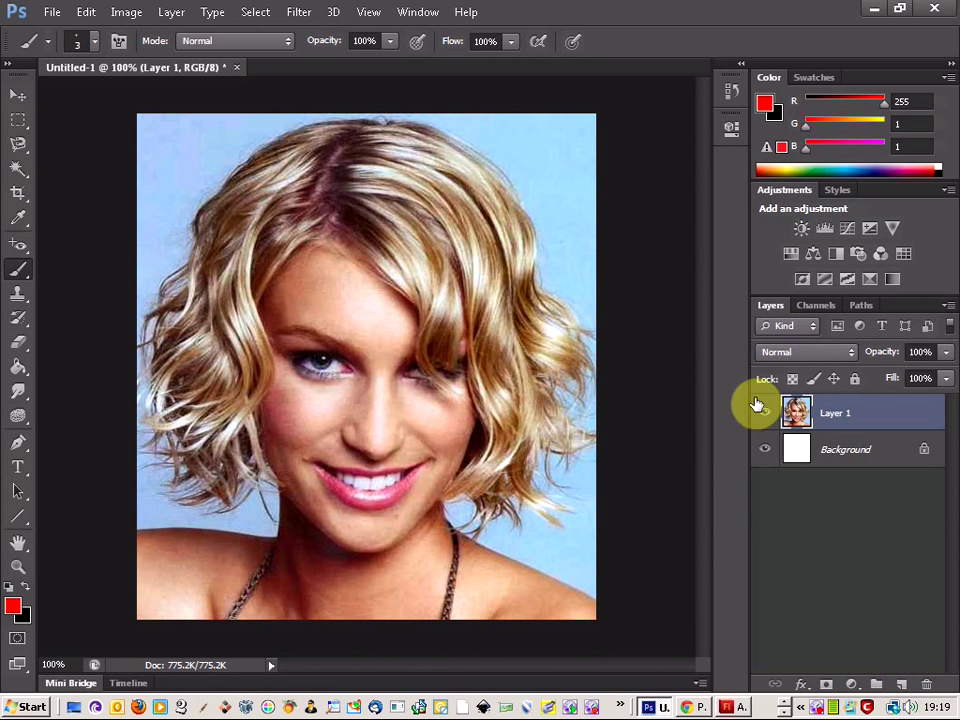
# Add a new layer above the portrait and set its blend mode to Soft Light
pyautogui.click(903, 685)
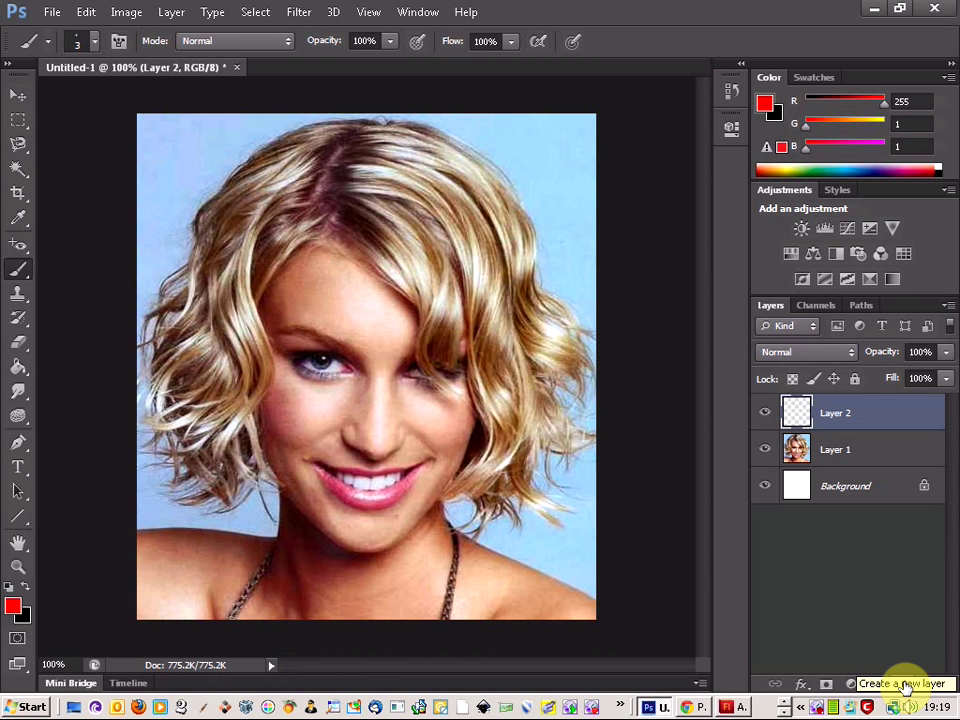
pyautogui.click(838, 354)
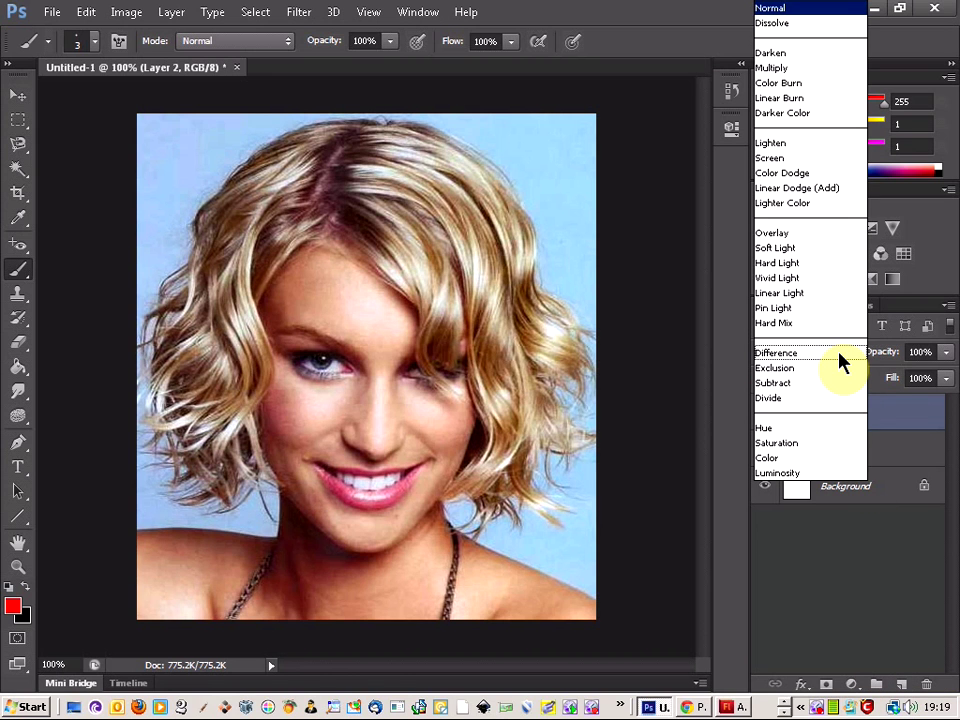
pyautogui.click(812, 250)
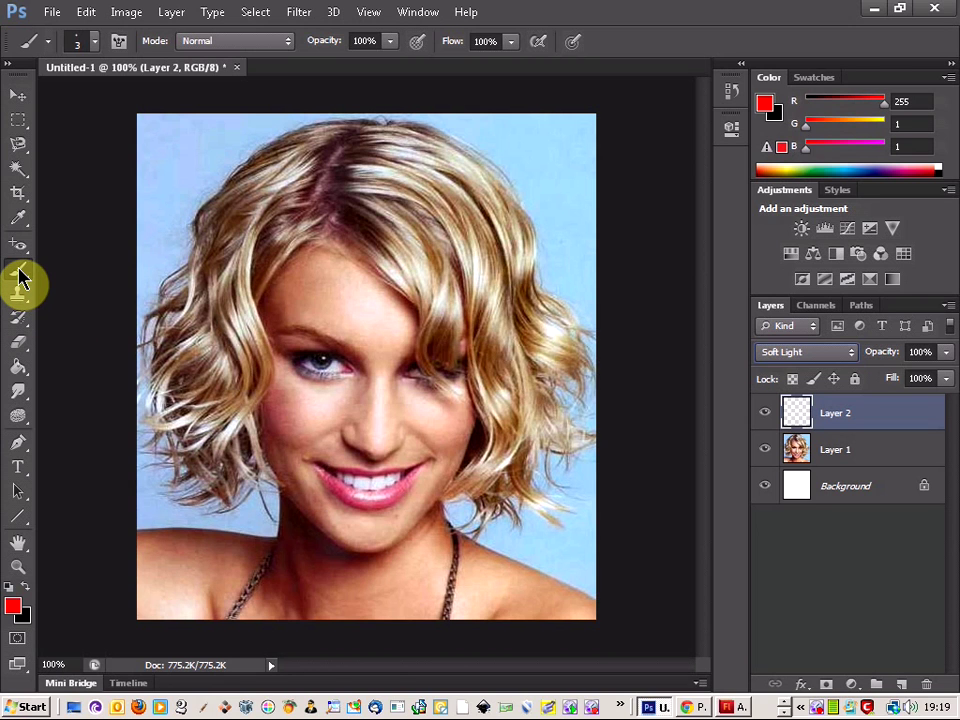
# Choose a soft round 66 px brush with 0% hardness and set the foreground colour to magenta fd0afa
pyautogui.click(94, 44)
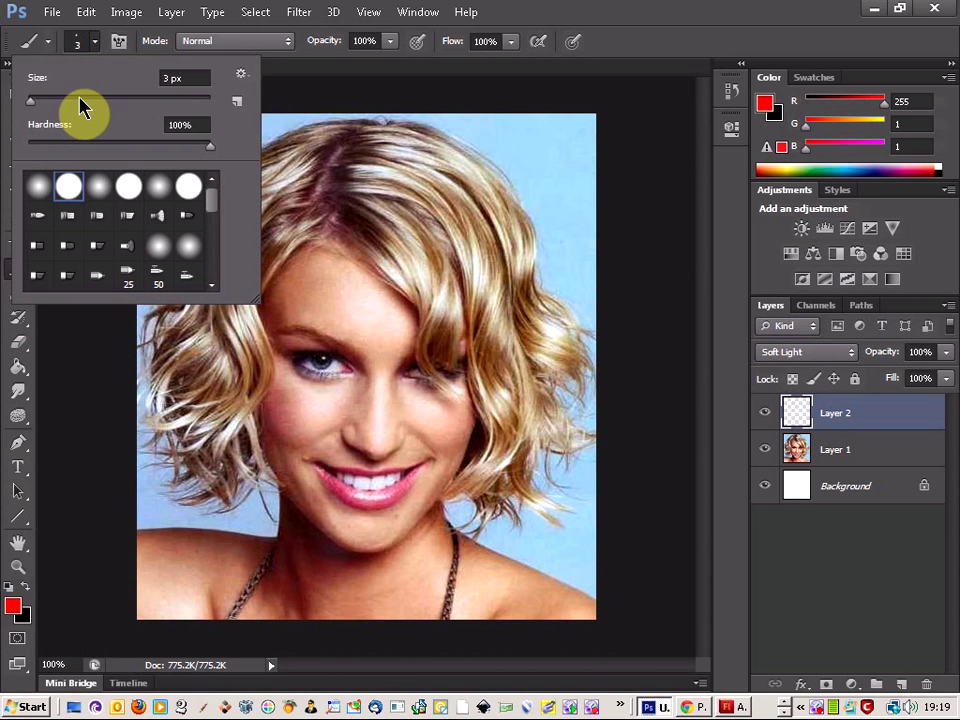
pyautogui.click(98, 187)
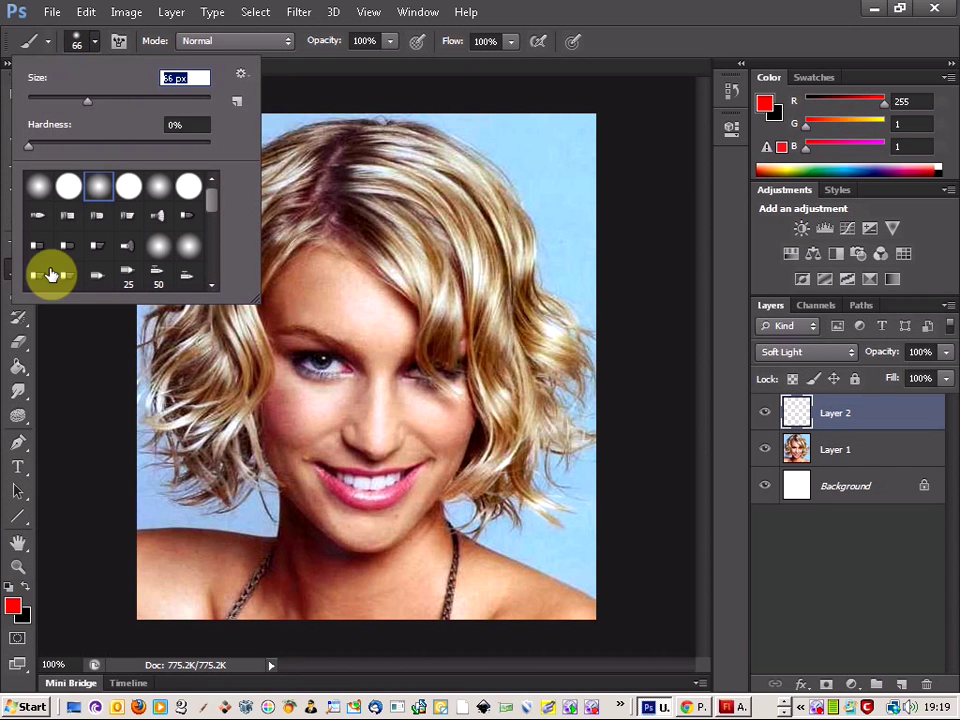
pyautogui.click(13, 605)
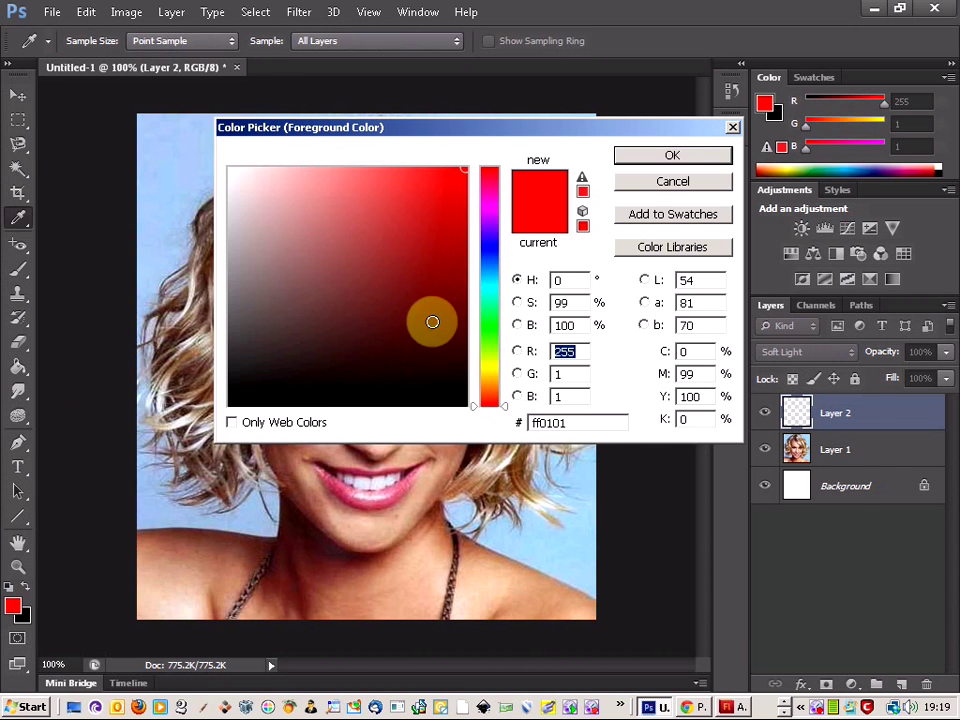
pyautogui.click(497, 242)
pyautogui.moveTo(497, 233); pyautogui.dragTo(499, 207)
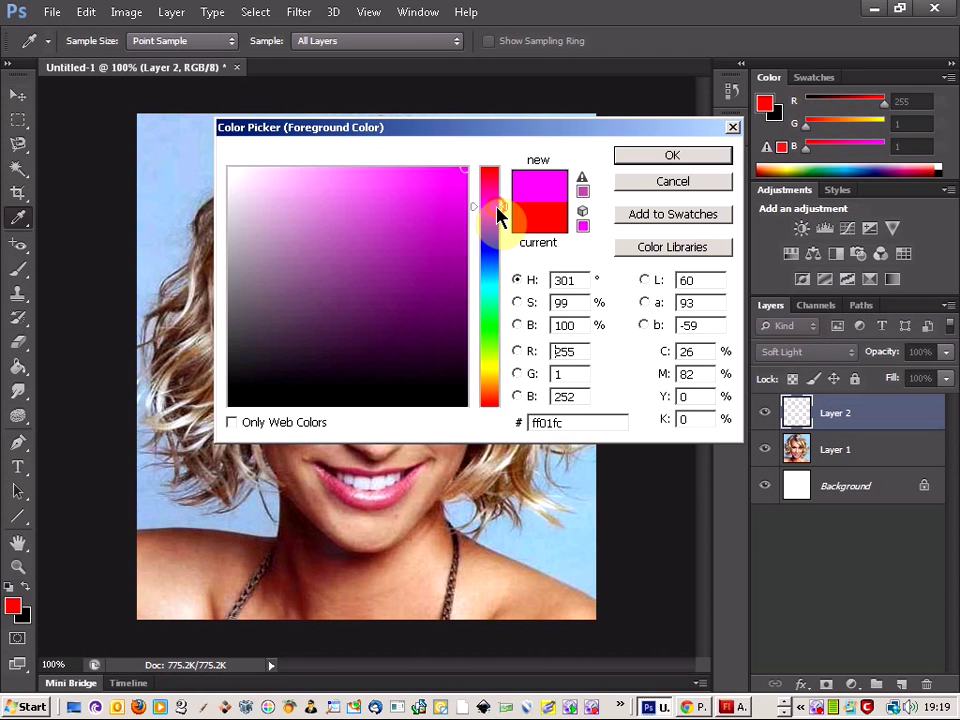
pyautogui.click(457, 170)
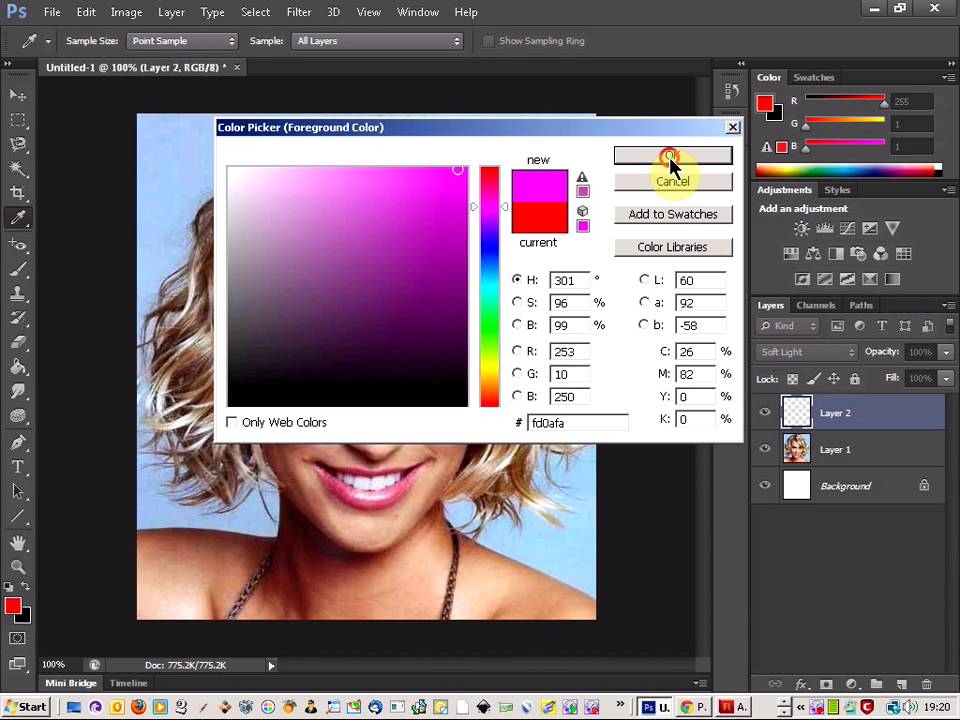
pyautogui.click(671, 158)
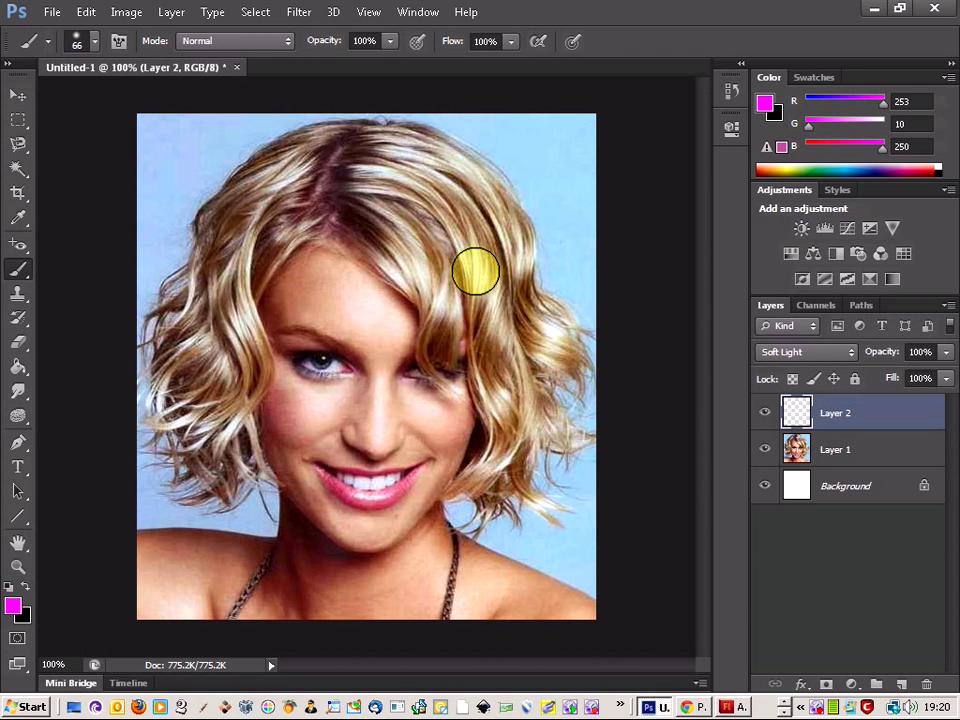
# Paint magenta over the main hair areas on both sides of the parting, lowering the brush opacity to 56% after the first stroke
pyautogui.moveTo(470, 264)
pyautogui.mouseDown()
pyautogui.moveTo(428, 205)
pyautogui.moveTo(455, 255)
pyautogui.moveTo(455, 277)
pyautogui.moveTo(402, 226)
pyautogui.moveTo(443, 264)
pyautogui.moveTo(412, 257)
pyautogui.mouseUp()
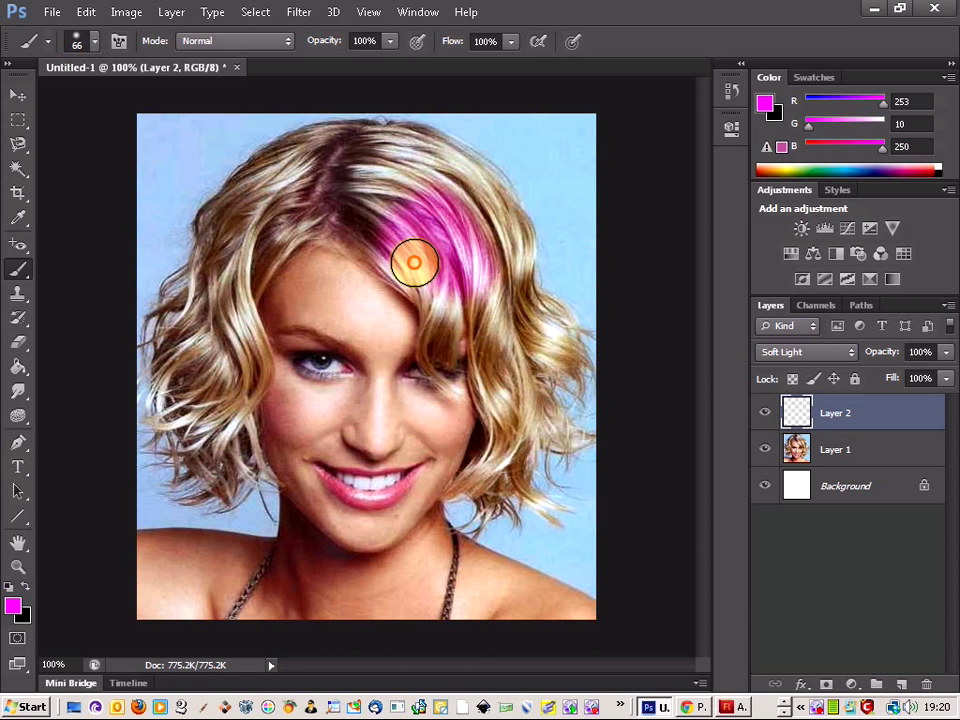
pyautogui.click(390, 41)
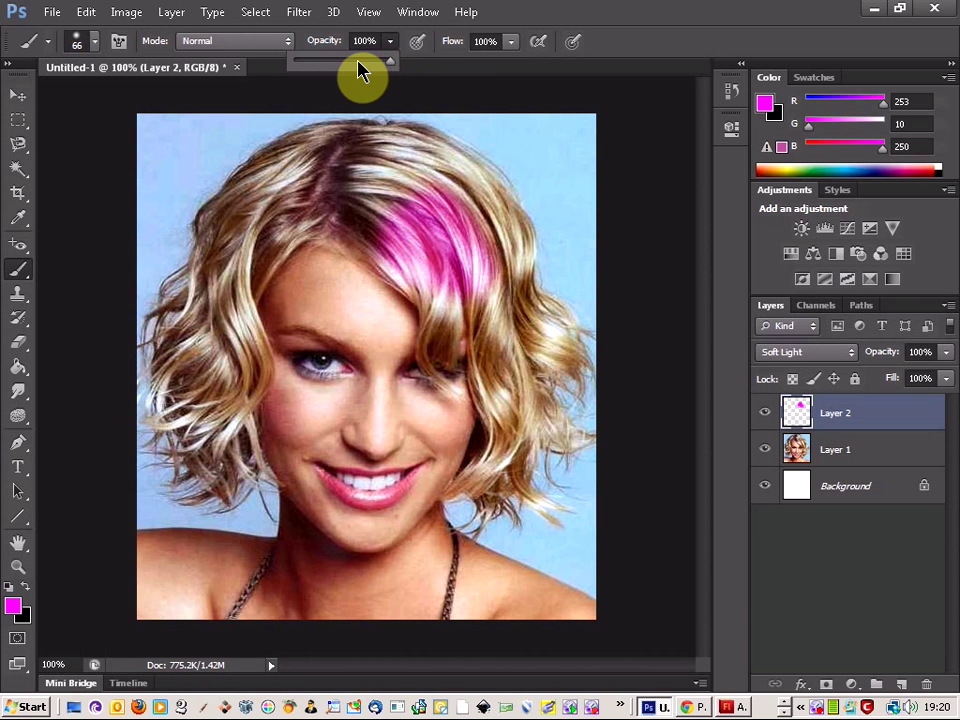
pyautogui.click(447, 193)
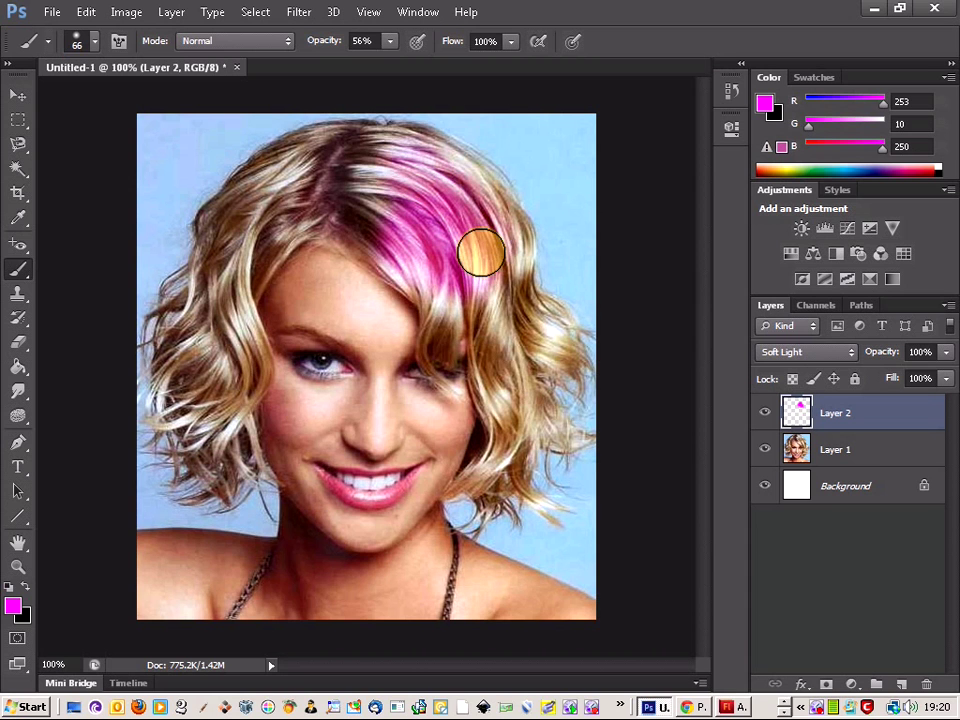
pyautogui.moveTo(463, 201)
pyautogui.mouseDown()
pyautogui.moveTo(496, 302)
pyautogui.moveTo(474, 248)
pyautogui.moveTo(497, 355)
pyautogui.moveTo(473, 277)
pyautogui.moveTo(426, 231)
pyautogui.moveTo(410, 232)
pyautogui.moveTo(436, 297)
pyautogui.moveTo(397, 241)
pyautogui.moveTo(345, 200)
pyautogui.moveTo(378, 195)
pyautogui.moveTo(378, 186)
pyautogui.moveTo(328, 174)
pyautogui.moveTo(376, 156)
pyautogui.moveTo(367, 151)
pyautogui.moveTo(423, 150)
pyautogui.moveTo(470, 194)
pyautogui.moveTo(500, 249)
pyautogui.moveTo(487, 215)
pyautogui.moveTo(444, 168)
pyautogui.moveTo(506, 226)
pyautogui.moveTo(520, 311)
pyautogui.moveTo(569, 358)
pyautogui.moveTo(510, 312)
pyautogui.moveTo(536, 414)
pyautogui.moveTo(542, 336)
pyautogui.moveTo(565, 353)
pyautogui.moveTo(508, 311)
pyautogui.moveTo(524, 381)
pyautogui.moveTo(511, 395)
pyautogui.moveTo(489, 339)
pyautogui.moveTo(491, 326)
pyautogui.moveTo(514, 447)
pyautogui.moveTo(510, 405)
pyautogui.mouseUp()
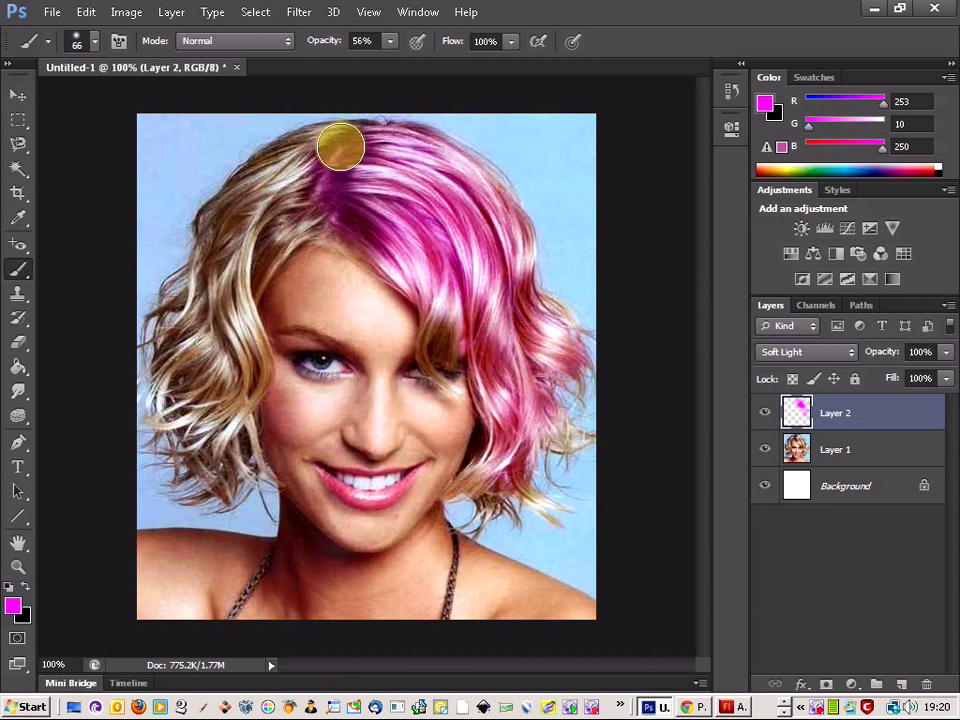
pyautogui.moveTo(350, 147)
pyautogui.mouseDown()
pyautogui.moveTo(245, 203)
pyautogui.moveTo(227, 251)
pyautogui.moveTo(303, 195)
pyautogui.moveTo(242, 266)
pyautogui.moveTo(231, 305)
pyautogui.moveTo(226, 264)
pyautogui.moveTo(217, 270)
pyautogui.moveTo(208, 317)
pyautogui.moveTo(177, 362)
pyautogui.moveTo(172, 381)
pyautogui.moveTo(206, 407)
pyautogui.moveTo(233, 319)
pyautogui.moveTo(229, 301)
pyautogui.moveTo(246, 365)
pyautogui.moveTo(211, 412)
pyautogui.moveTo(211, 447)
pyautogui.moveTo(176, 391)
pyautogui.moveTo(225, 467)
pyautogui.moveTo(228, 420)
pyautogui.moveTo(205, 341)
pyautogui.moveTo(214, 306)
pyautogui.moveTo(246, 250)
pyautogui.moveTo(325, 208)
pyautogui.mouseUp()
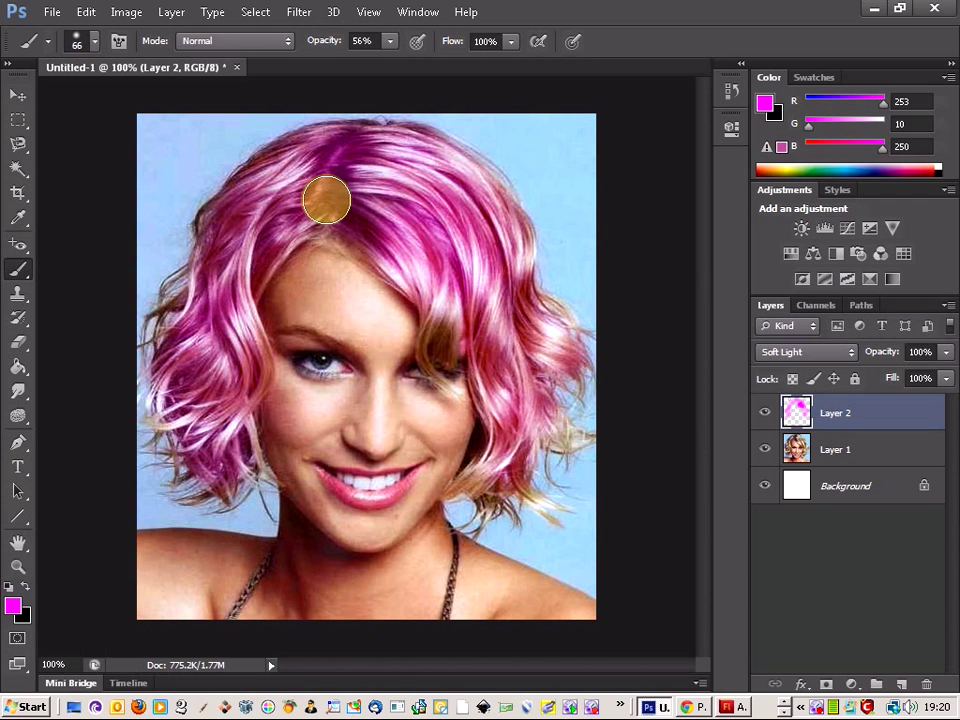
# Reduce the brush to 10 px and paint the stray strands along the upper outer edge of the hair's left side magenta
pyautogui.press('[')
pyautogui.press('[')
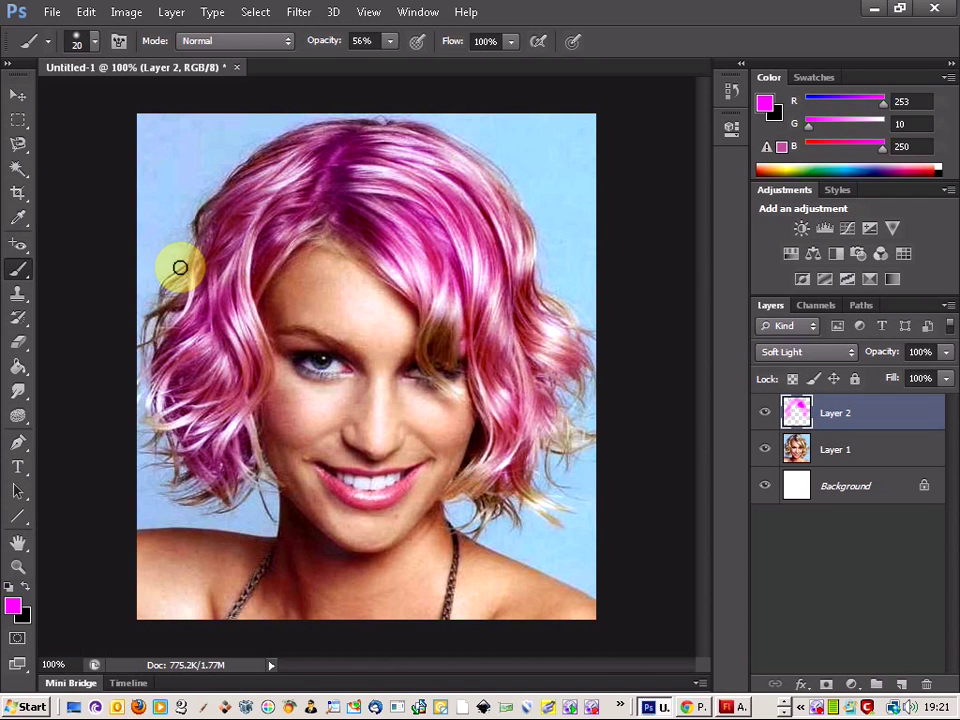
pyautogui.scroll(5, 180, 272)
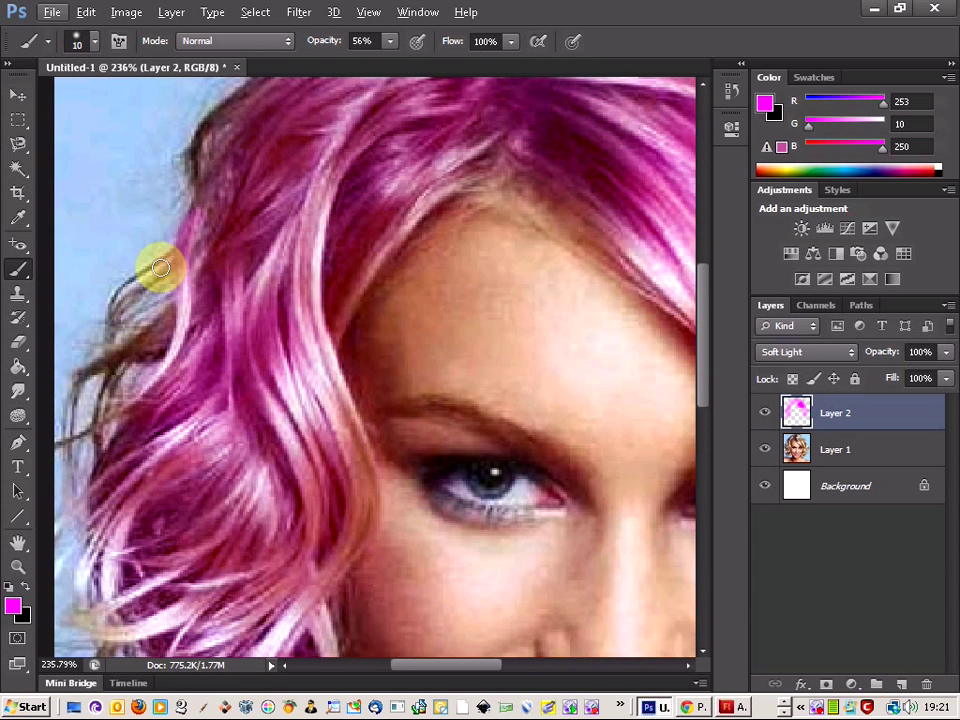
pyautogui.moveTo(133, 287); pyautogui.dragTo(115, 306)
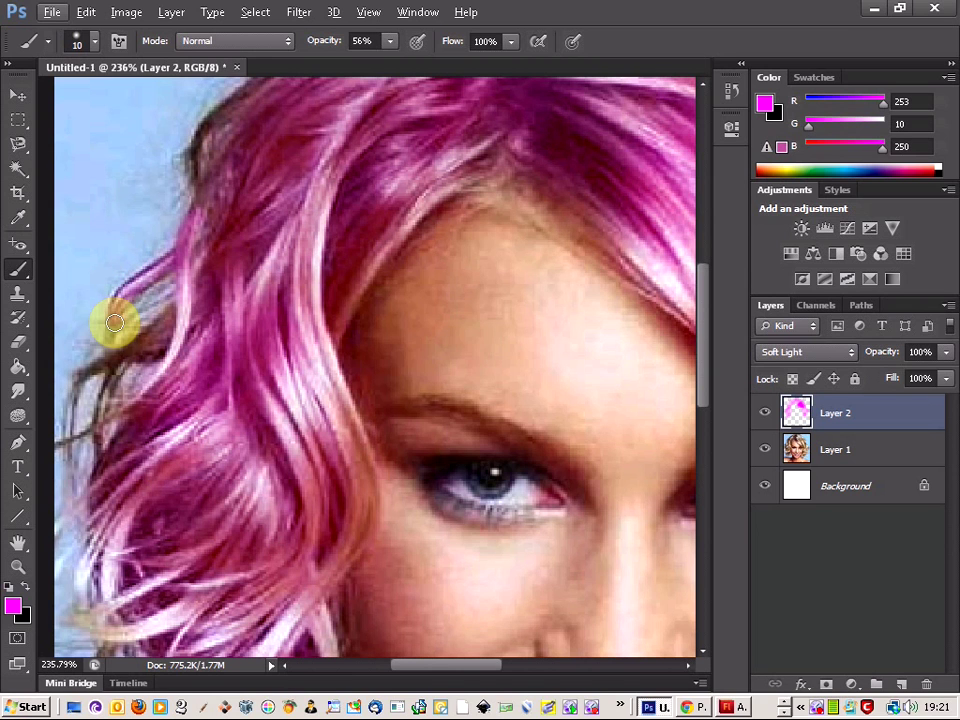
pyautogui.click(112, 359)
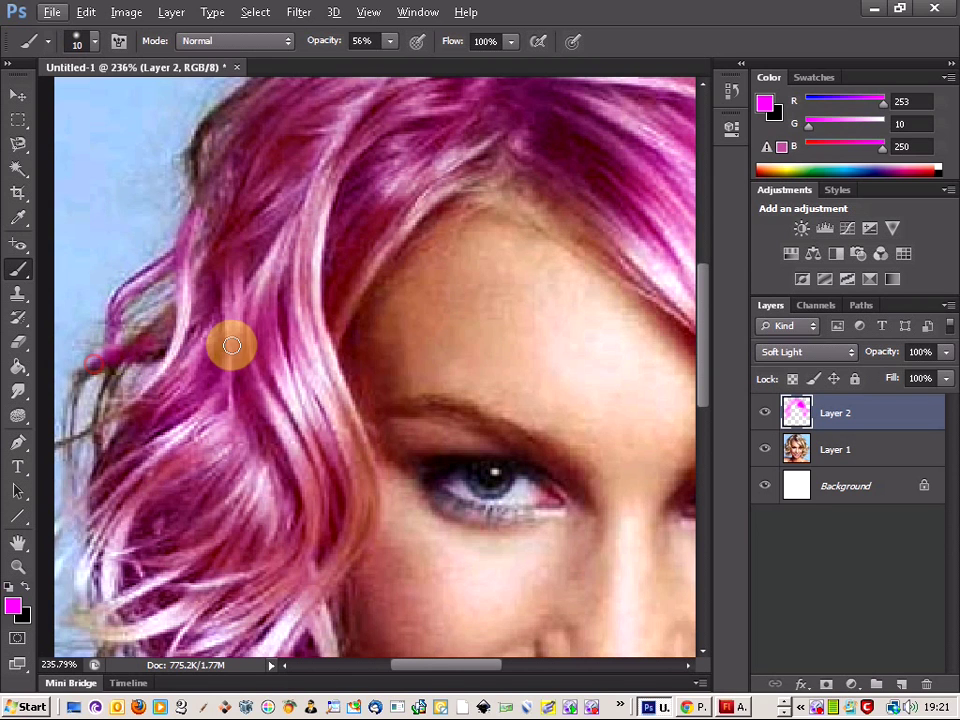
pyautogui.hotkey('ctrl', 'z')
pyautogui.moveTo(135, 344)
pyautogui.mouseDown()
pyautogui.moveTo(169, 350)
pyautogui.moveTo(108, 360)
pyautogui.moveTo(97, 367)
pyautogui.moveTo(130, 364)
pyautogui.moveTo(110, 402)
pyautogui.mouseUp()
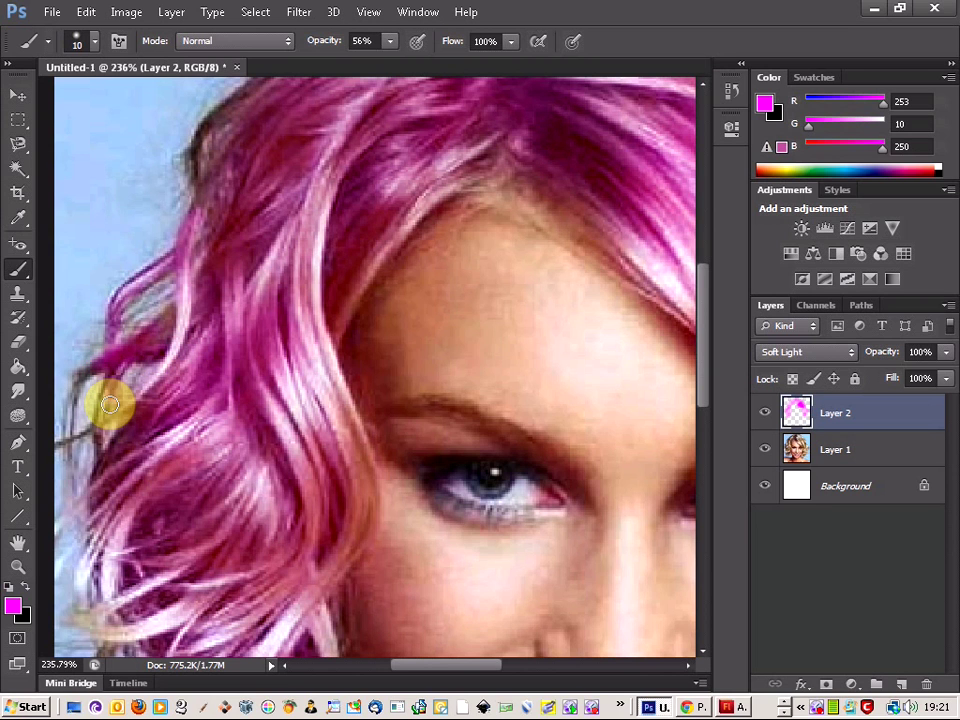
# Paint magenta over the lower curls and loose tips on the hair's left side, including the strand beside the jaw
pyautogui.scroll(-4, 118, 335)
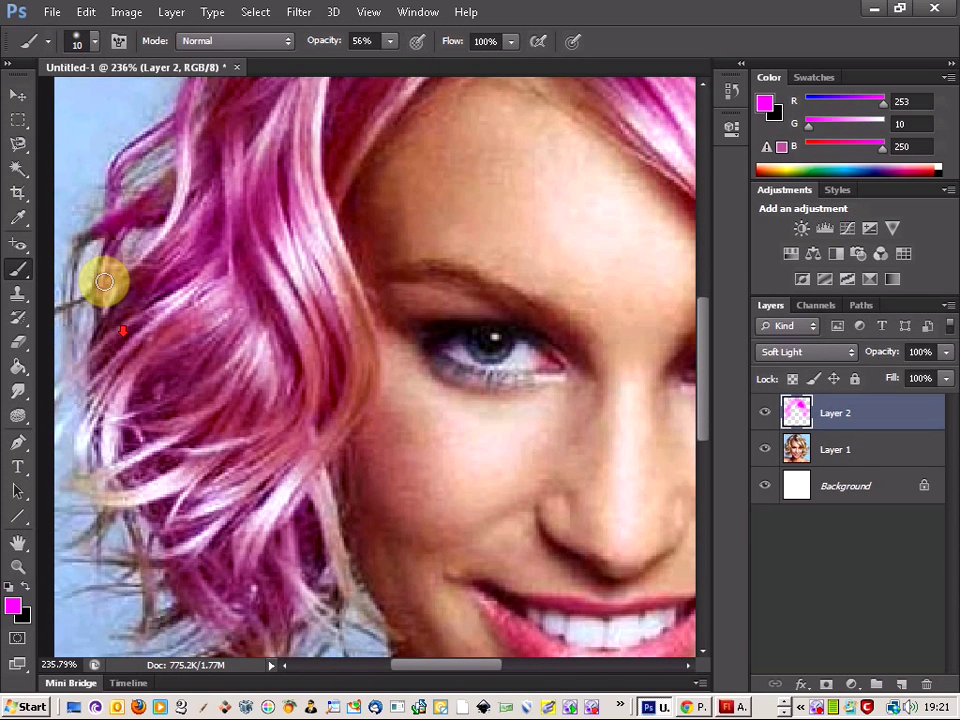
pyautogui.moveTo(131, 318)
pyautogui.mouseDown()
pyautogui.moveTo(147, 423)
pyautogui.moveTo(186, 469)
pyautogui.mouseUp()
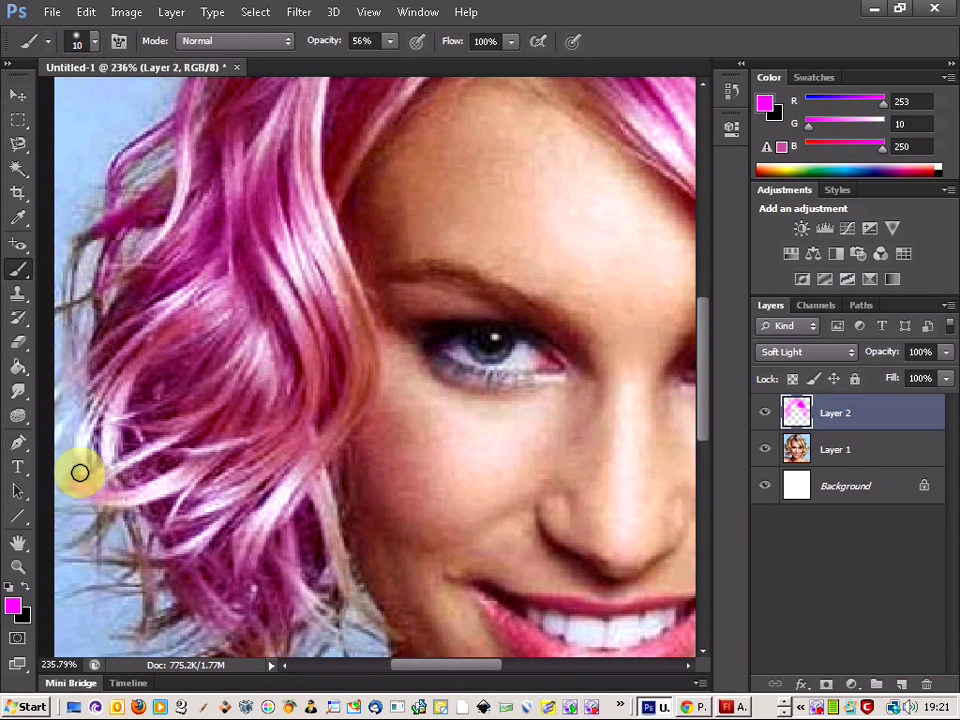
pyautogui.moveTo(81, 424)
pyautogui.mouseDown()
pyautogui.moveTo(127, 372)
pyautogui.moveTo(109, 440)
pyautogui.mouseUp()
pyautogui.click(109, 457)
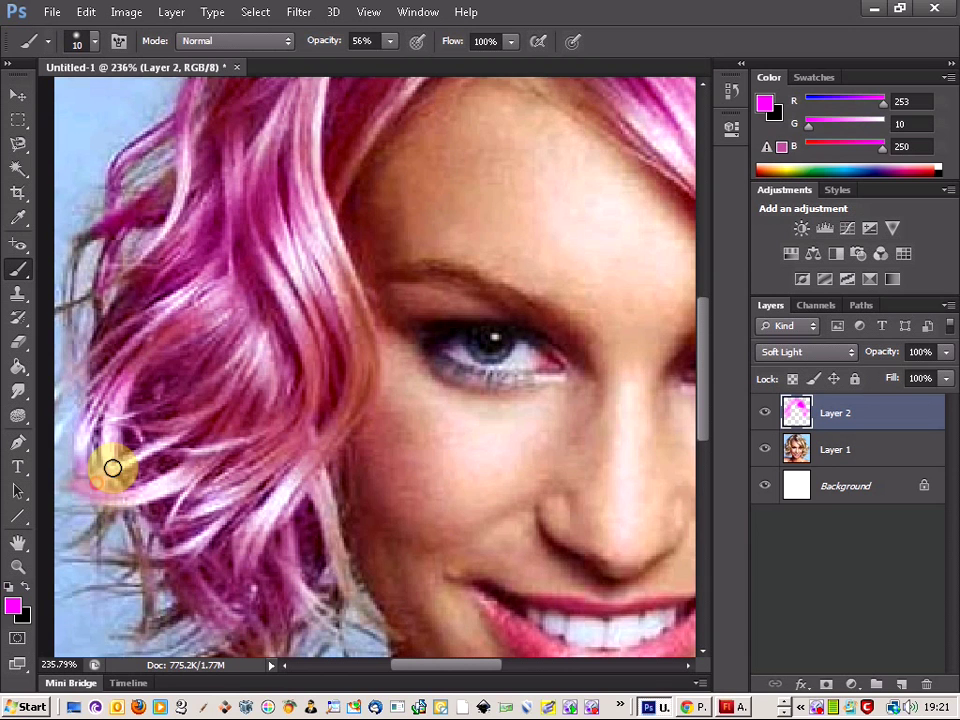
pyautogui.scroll(-2, 121, 490)
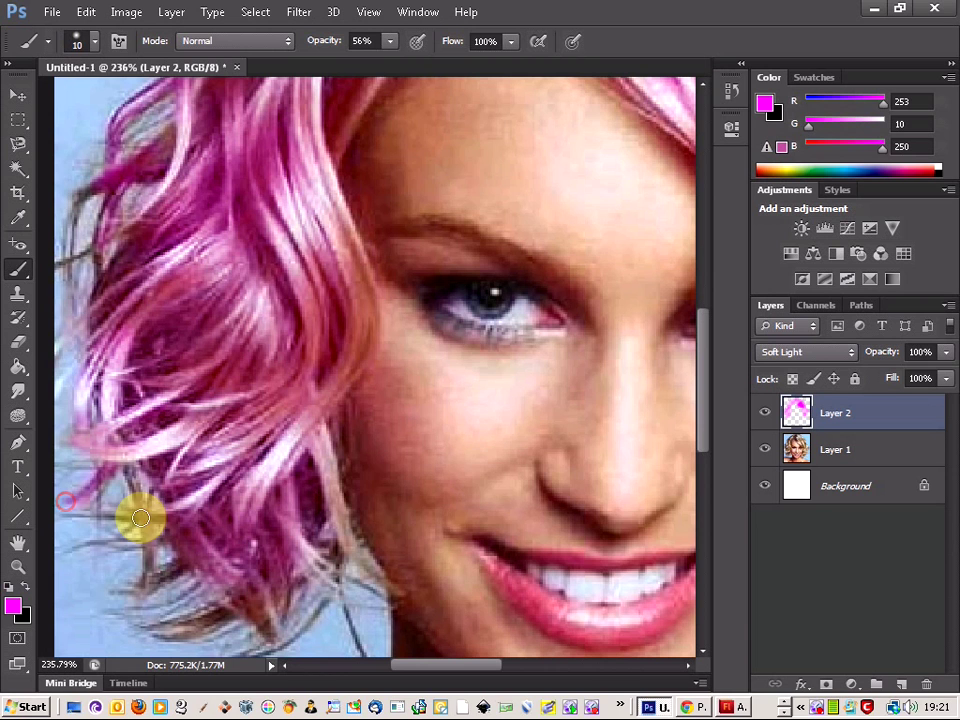
pyautogui.moveTo(194, 552); pyautogui.dragTo(160, 560)
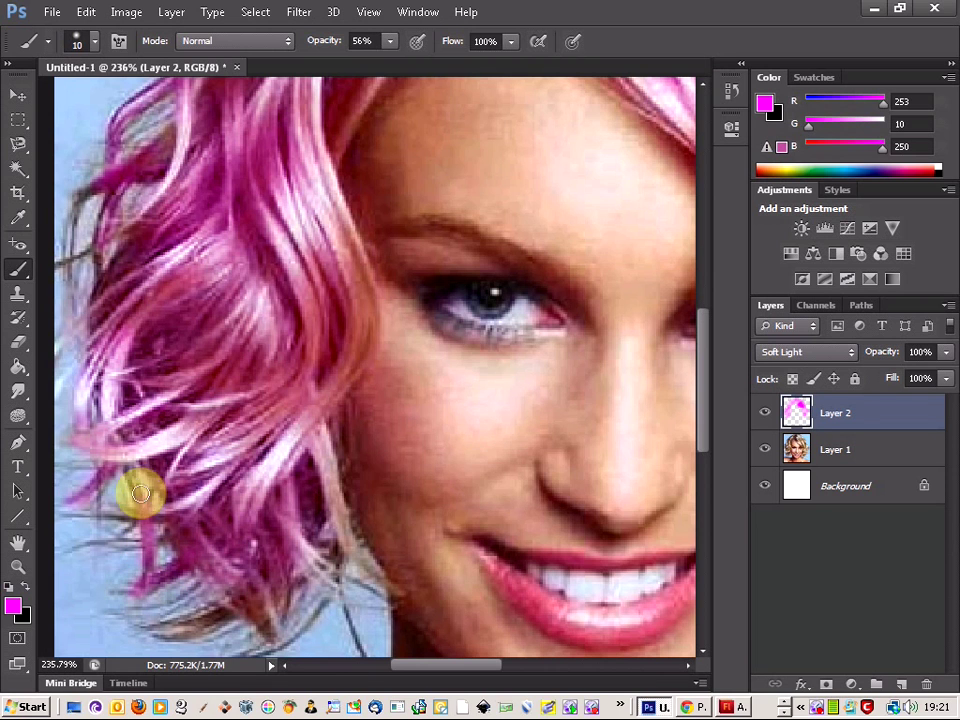
pyautogui.click(113, 456)
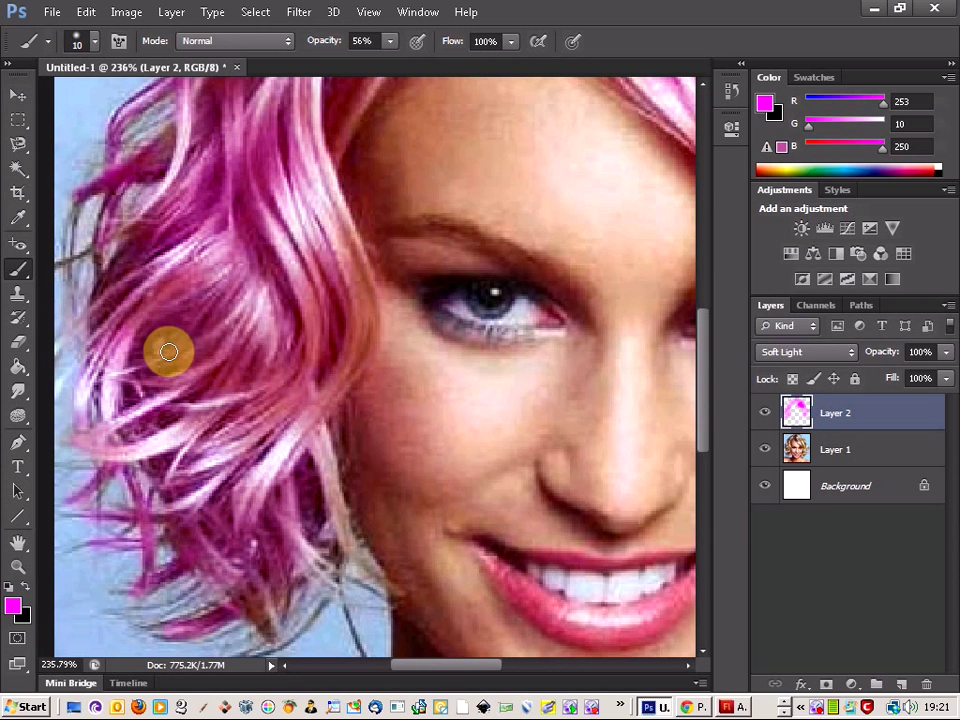
pyautogui.scroll(-5, 321, 514)
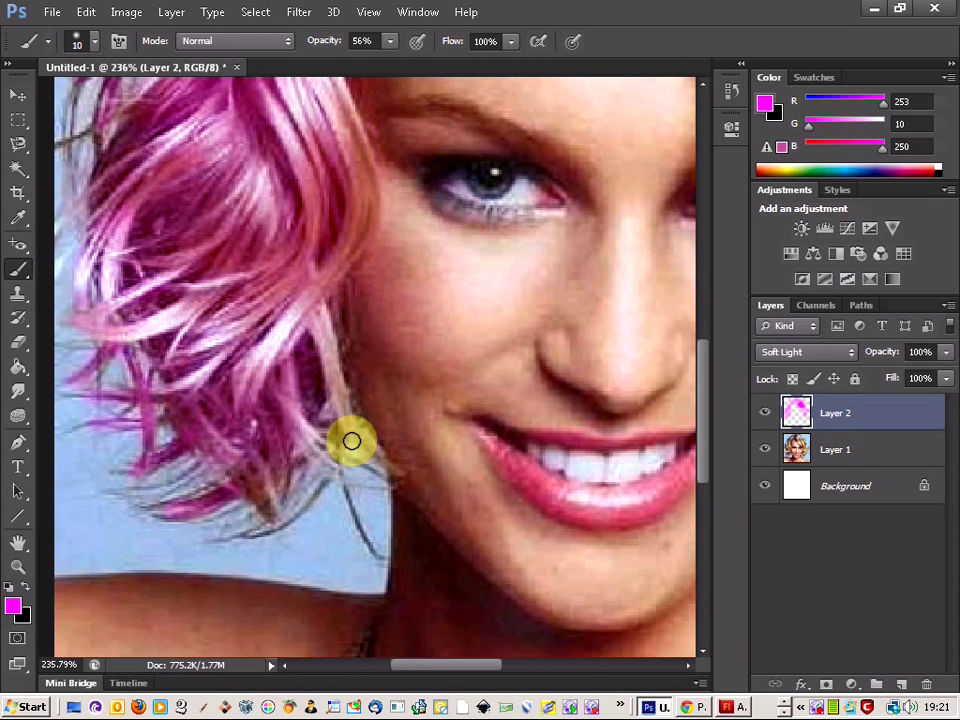
pyautogui.moveTo(343, 419); pyautogui.dragTo(364, 447)
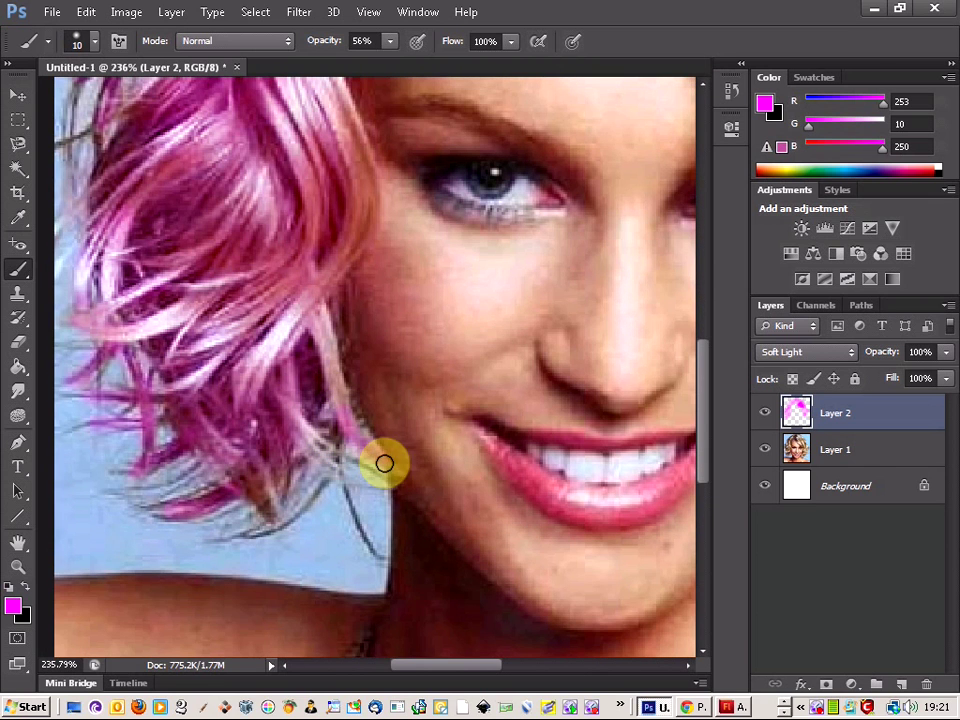
# Paint the lower lock on the hair's right side with a 25 px brush and its loose strands with a smaller brush of about 9 px
pyautogui.moveTo(450, 665); pyautogui.dragTo(537, 668)
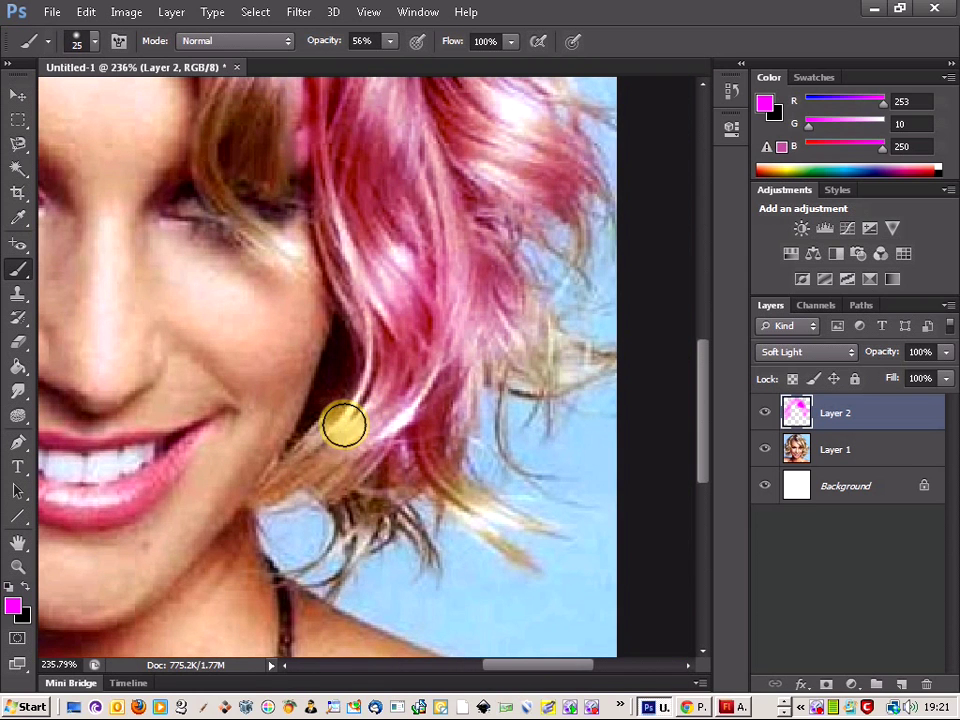
pyautogui.moveTo(337, 438)
pyautogui.mouseDown()
pyautogui.moveTo(304, 464)
pyautogui.moveTo(350, 447)
pyautogui.moveTo(335, 473)
pyautogui.moveTo(412, 460)
pyautogui.mouseUp()
pyautogui.press('[')
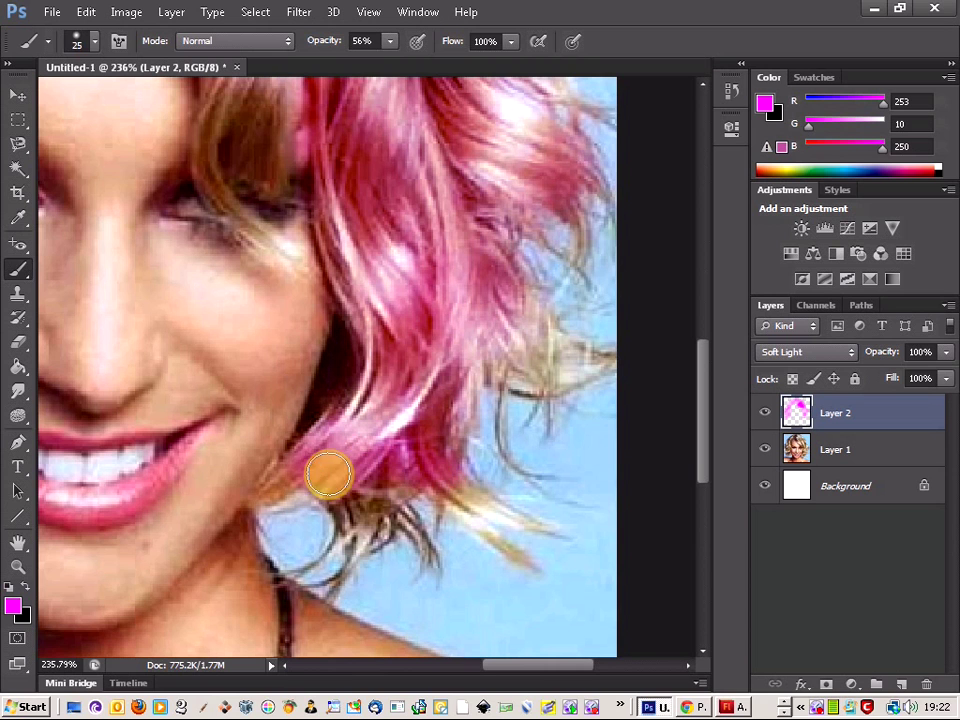
pyautogui.press('[')
pyautogui.moveTo(265, 489)
pyautogui.mouseDown()
pyautogui.moveTo(299, 462)
pyautogui.moveTo(345, 496)
pyautogui.moveTo(354, 552)
pyautogui.moveTo(340, 581)
pyautogui.moveTo(336, 505)
pyautogui.moveTo(361, 535)
pyautogui.moveTo(380, 477)
pyautogui.moveTo(399, 480)
pyautogui.moveTo(394, 503)
pyautogui.moveTo(424, 490)
pyautogui.moveTo(402, 508)
pyautogui.moveTo(431, 554)
pyautogui.moveTo(385, 508)
pyautogui.moveTo(385, 525)
pyautogui.moveTo(435, 503)
pyautogui.moveTo(446, 486)
pyautogui.moveTo(541, 528)
pyautogui.moveTo(499, 520)
pyautogui.moveTo(435, 481)
pyautogui.moveTo(524, 564)
pyautogui.moveTo(415, 459)
pyautogui.moveTo(530, 350)
pyautogui.moveTo(520, 309)
pyautogui.moveTo(543, 343)
pyautogui.moveTo(575, 363)
pyautogui.moveTo(536, 374)
pyautogui.moveTo(477, 350)
pyautogui.moveTo(513, 365)
pyautogui.moveTo(501, 372)
pyautogui.moveTo(519, 477)
pyautogui.mouseUp()
pyautogui.press(']')
pyautogui.click(568, 207)
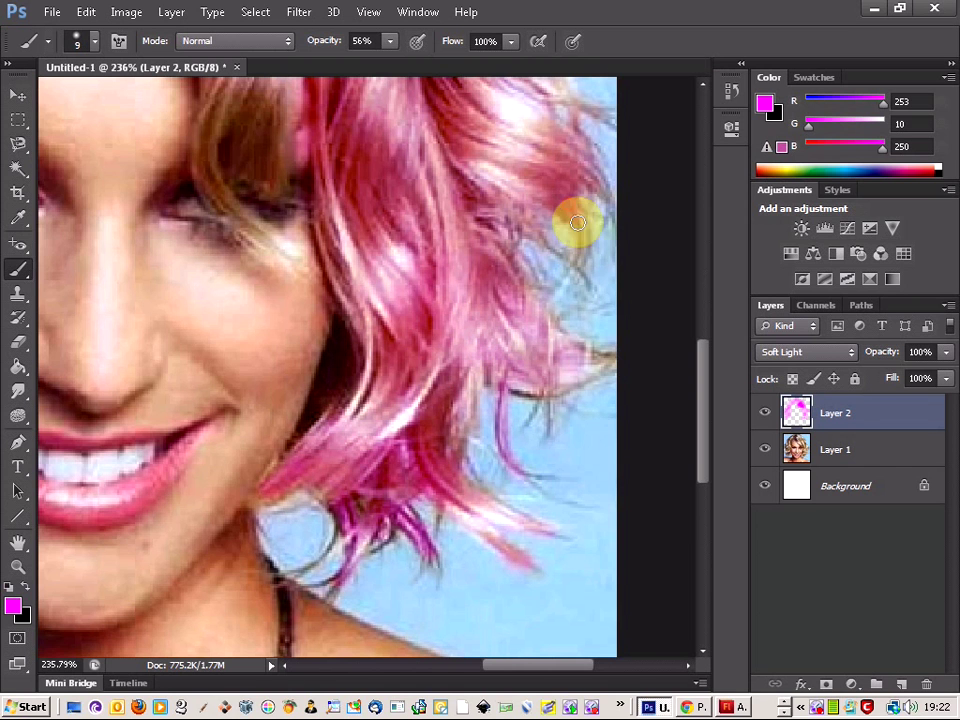
# Paint the remaining blonde fringe hanging over the eye magenta with the 9 px brush
pyautogui.scroll(-1, 384, 195)
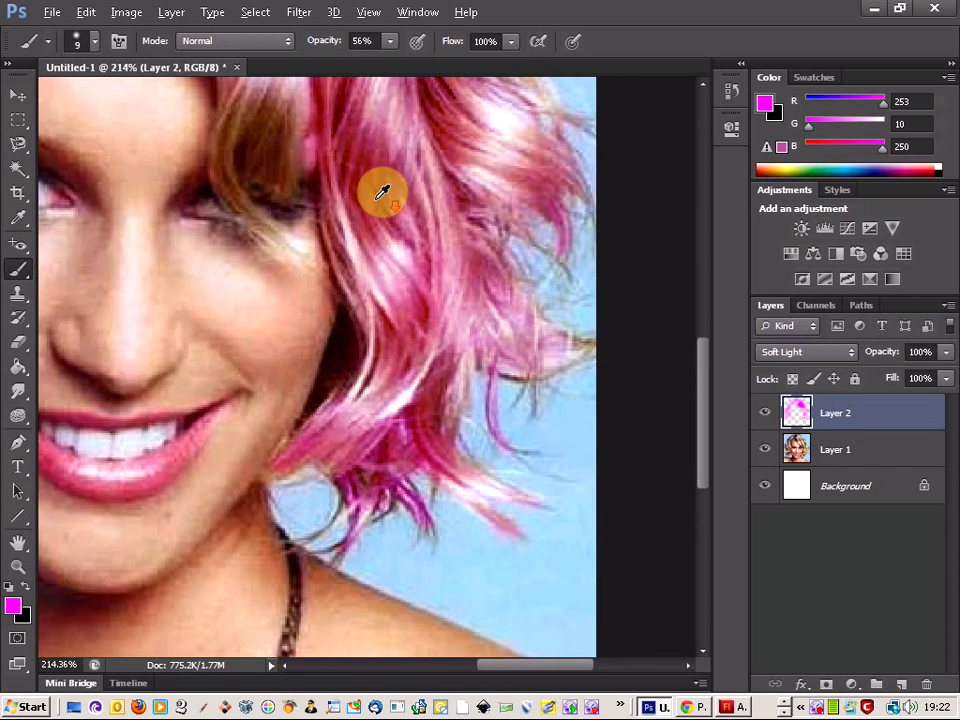
pyautogui.scroll(-4, 268, 163)
pyautogui.scroll(6, 257, 159)
pyautogui.scroll(-1, 249, 156)
pyautogui.scroll(2, 436, 163)
pyautogui.moveTo(479, 216)
pyautogui.mouseDown()
pyautogui.moveTo(461, 182)
pyautogui.moveTo(428, 159)
pyautogui.moveTo(397, 150)
pyautogui.moveTo(461, 190)
pyautogui.moveTo(344, 150)
pyautogui.moveTo(197, 305)
pyautogui.moveTo(201, 270)
pyautogui.moveTo(173, 197)
pyautogui.moveTo(146, 256)
pyautogui.moveTo(146, 290)
pyautogui.moveTo(189, 346)
pyautogui.moveTo(231, 371)
pyautogui.moveTo(168, 314)
pyautogui.moveTo(156, 288)
pyautogui.moveTo(159, 254)
pyautogui.moveTo(183, 208)
pyautogui.moveTo(166, 288)
pyautogui.moveTo(194, 232)
pyautogui.moveTo(170, 269)
pyautogui.moveTo(205, 233)
pyautogui.moveTo(208, 192)
pyautogui.moveTo(203, 278)
pyautogui.mouseUp()
pyautogui.moveTo(191, 276)
pyautogui.mouseDown()
pyautogui.moveTo(219, 213)
pyautogui.moveTo(220, 301)
pyautogui.moveTo(223, 220)
pyautogui.mouseUp()
pyautogui.scroll(-3, 175, 238)
pyautogui.scroll(-5, 175, 238)
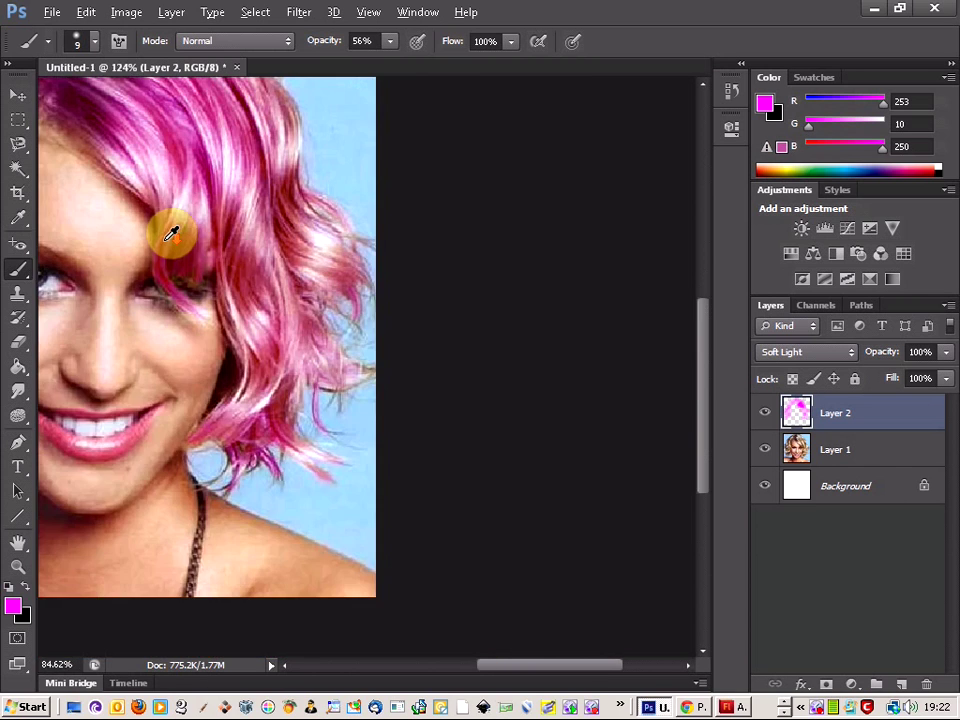
pyautogui.scroll(2, 402, 236)
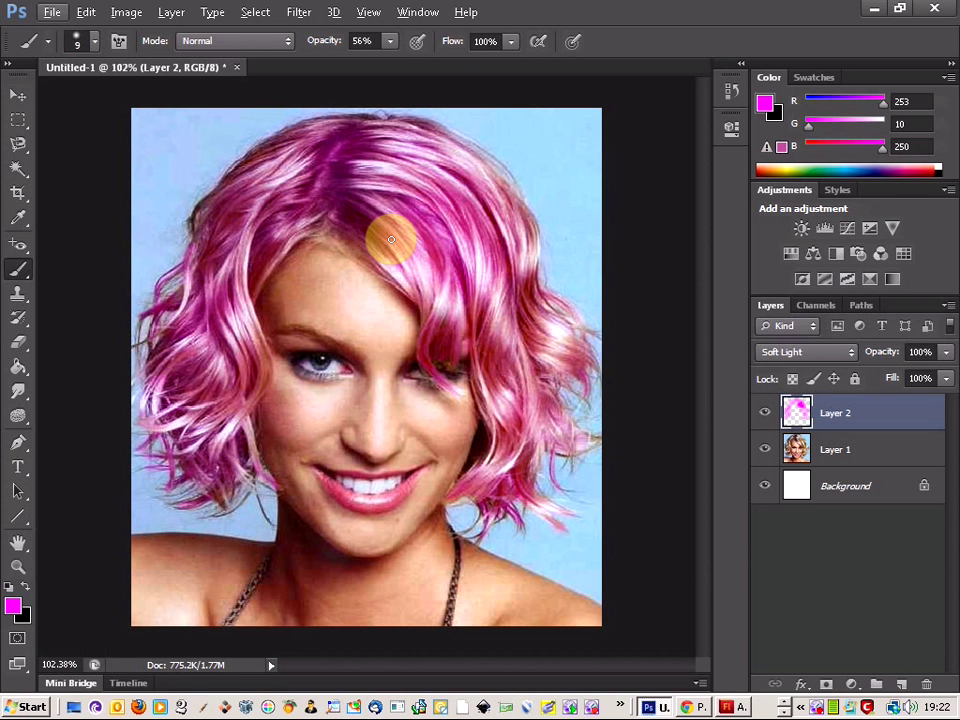
# Switch to the Eraser tool and set its opacity to 51%
pyautogui.click(17, 344)
pyautogui.click(92, 339)
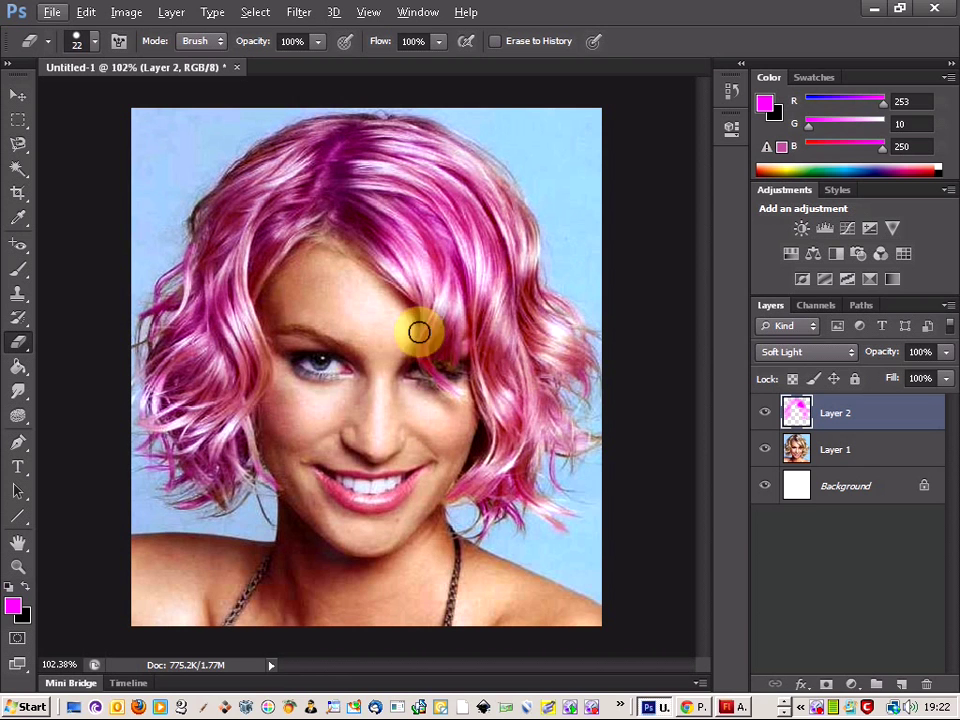
pyautogui.click(317, 42)
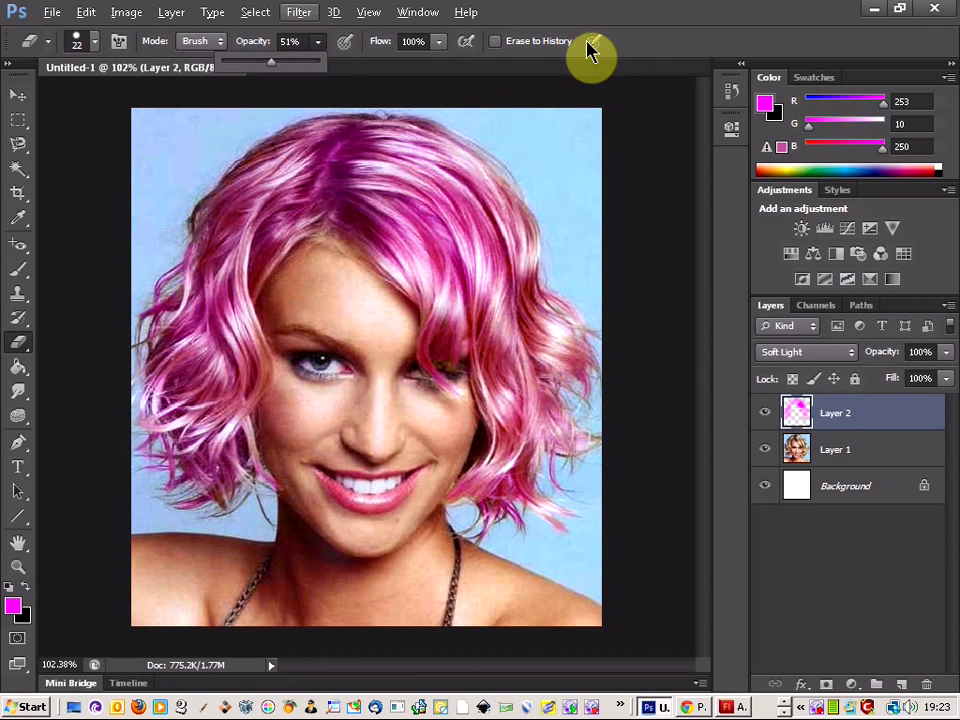
# Erase the magenta spill from the blue background between the loose lower strands on the hair's left side with a 9 px eraser
pyautogui.click(654, 38)
pyautogui.scroll(9, 196, 478)
pyautogui.scroll(2, 145, 458)
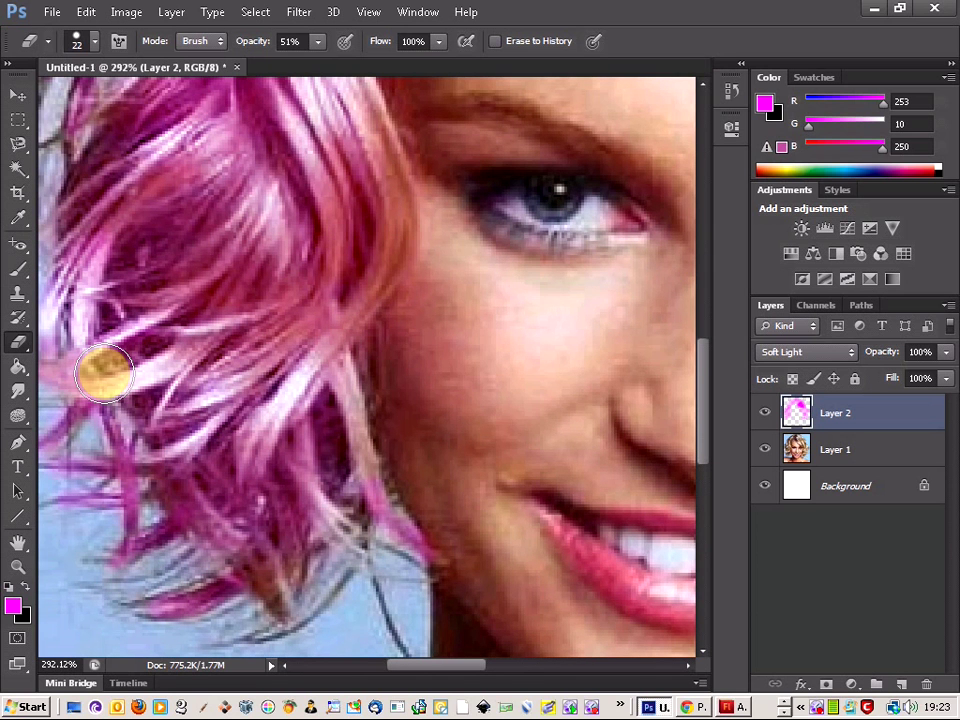
pyautogui.press('[')
pyautogui.press('[')
pyautogui.press('[')
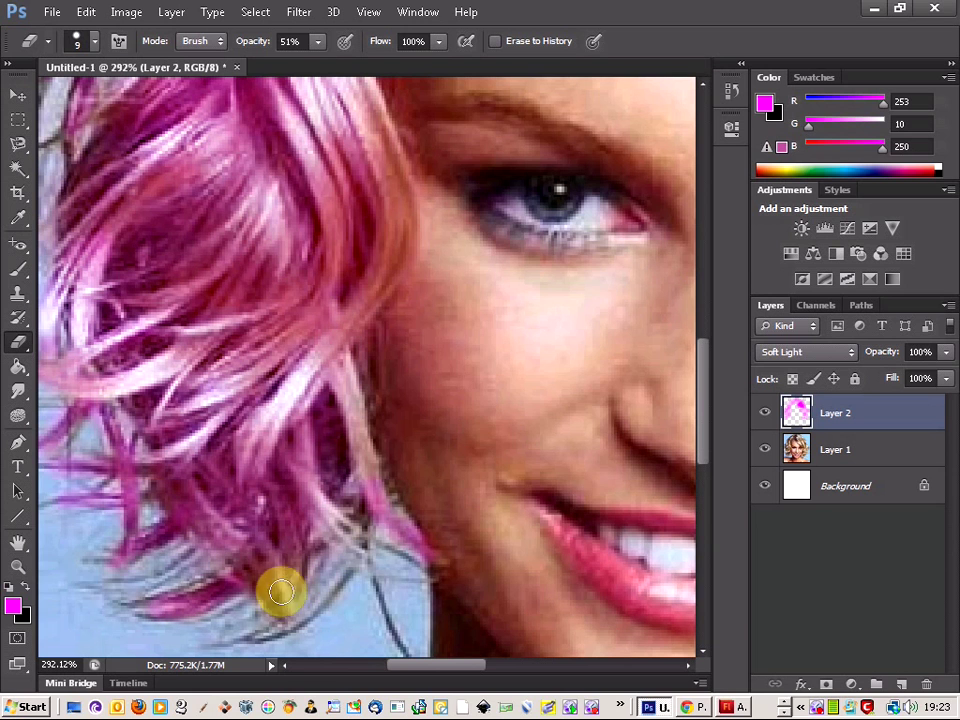
pyautogui.click(82, 521)
pyautogui.click(89, 437)
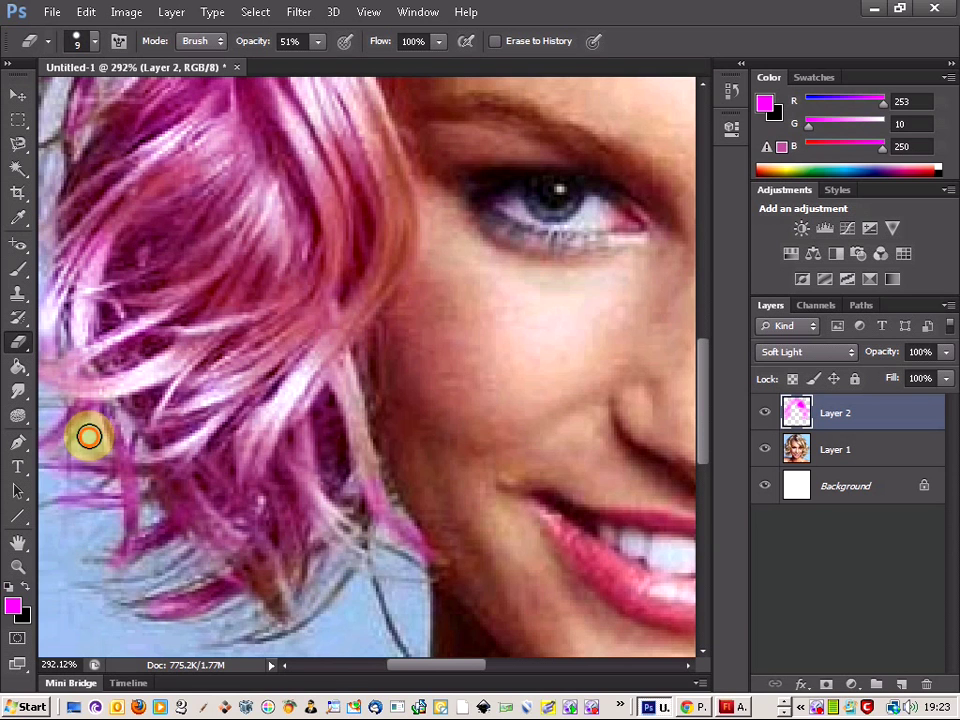
pyautogui.click(86, 435)
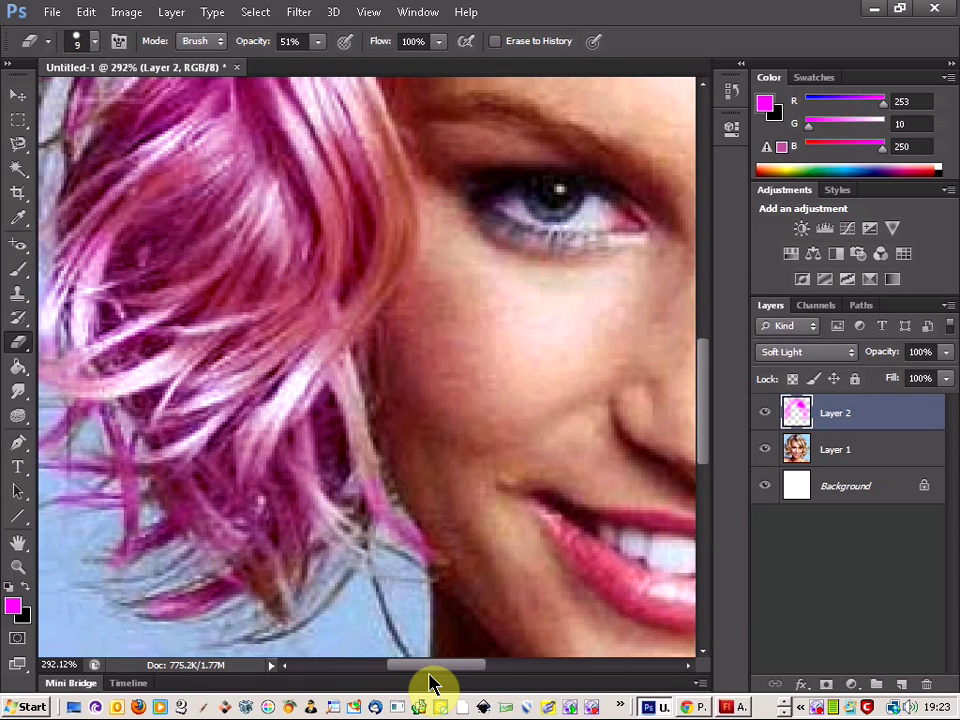
# Erase the magenta spill along the outer edge of the left-hand curls and in the gaps between their strands
pyautogui.moveTo(428, 666); pyautogui.dragTo(412, 666)
pyautogui.moveTo(156, 314)
pyautogui.mouseDown()
pyautogui.moveTo(122, 341)
pyautogui.moveTo(126, 315)
pyautogui.moveTo(121, 342)
pyautogui.mouseUp()
pyautogui.click(222, 444)
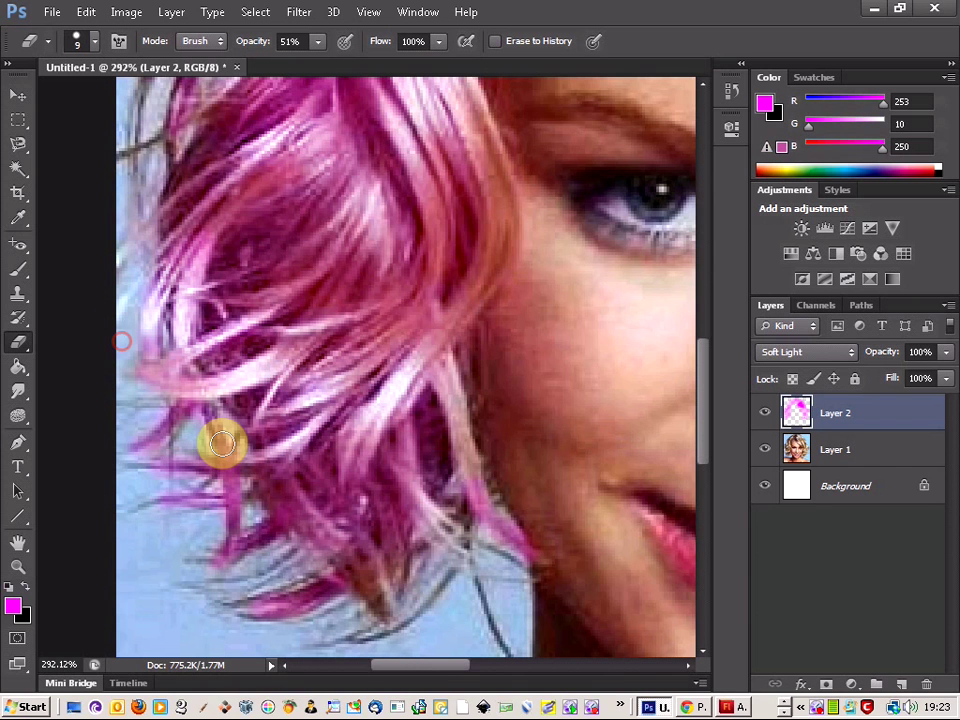
pyautogui.moveTo(222, 444); pyautogui.dragTo(204, 444)
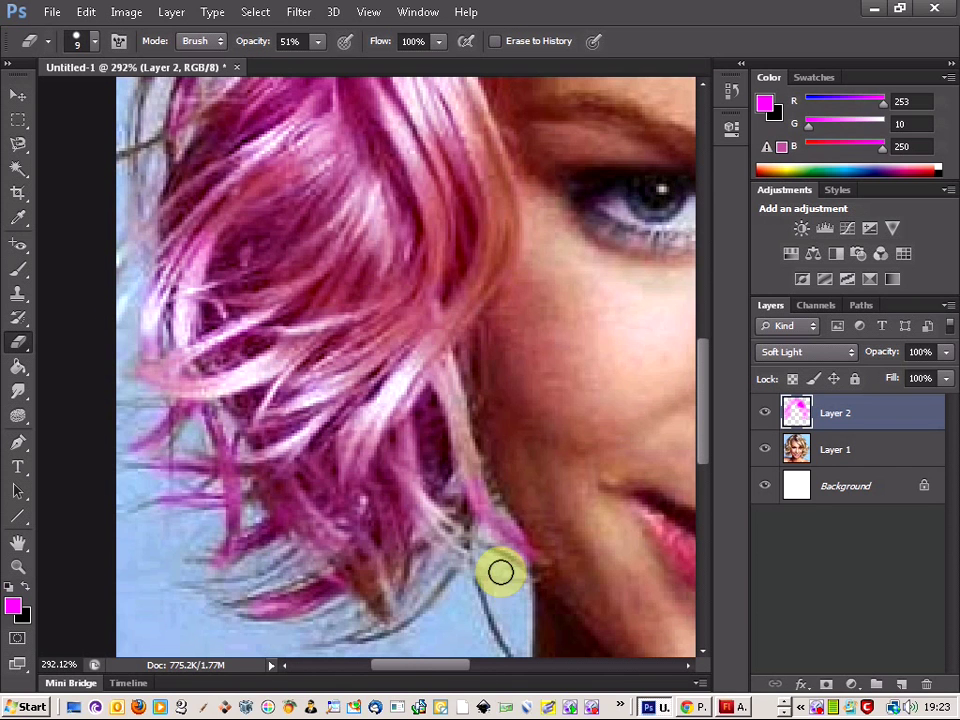
pyautogui.scroll(2, 311, 536)
pyautogui.scroll(1, 309, 537)
pyautogui.scroll(5, 207, 416)
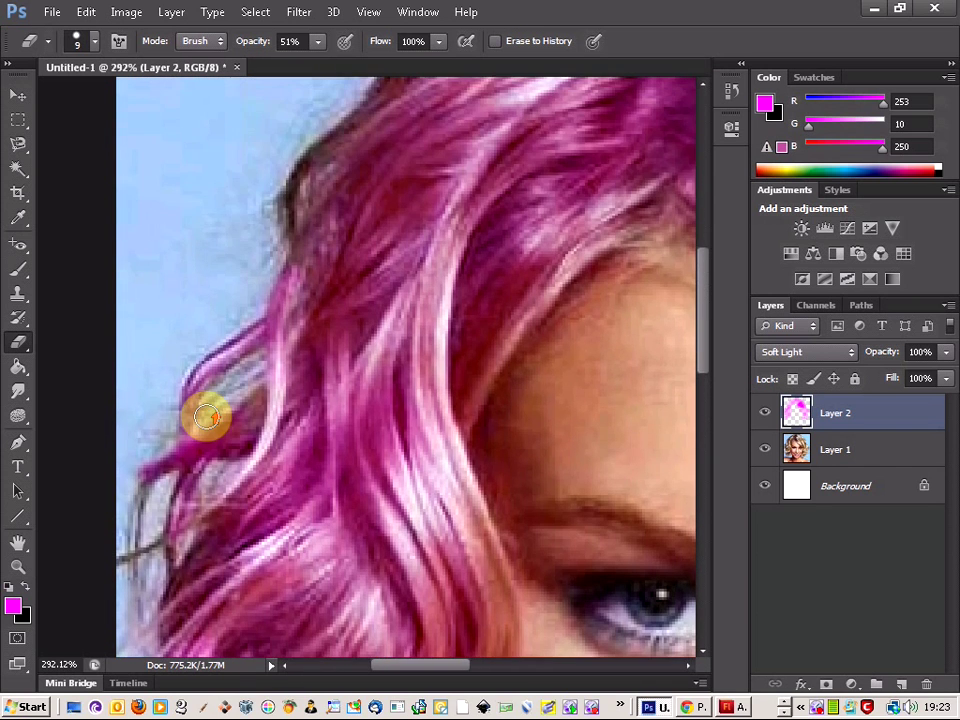
pyautogui.scroll(-4, 422, 294)
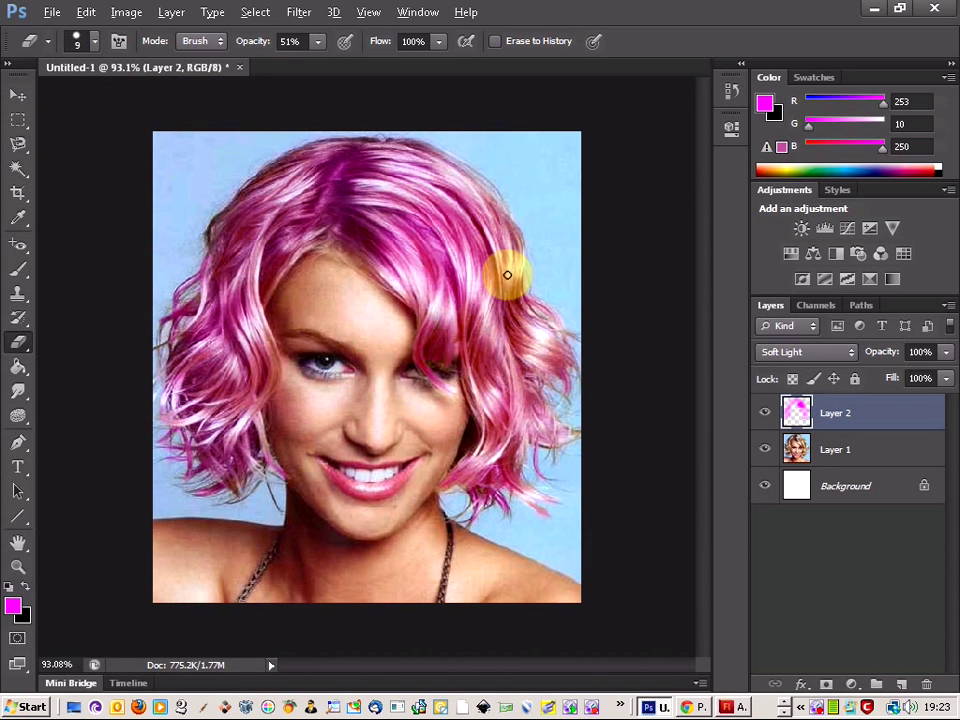
# Add a Hue/Saturation adjustment layer above Layer 2
pyautogui.press('alt')
pyautogui.click(852, 688)
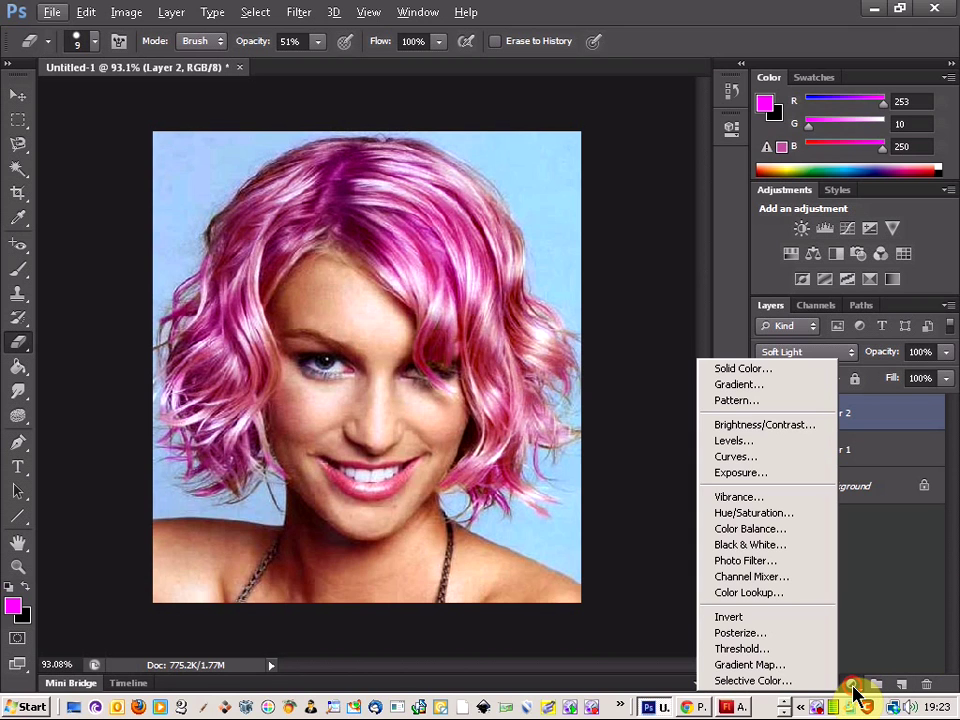
pyautogui.click(806, 518)
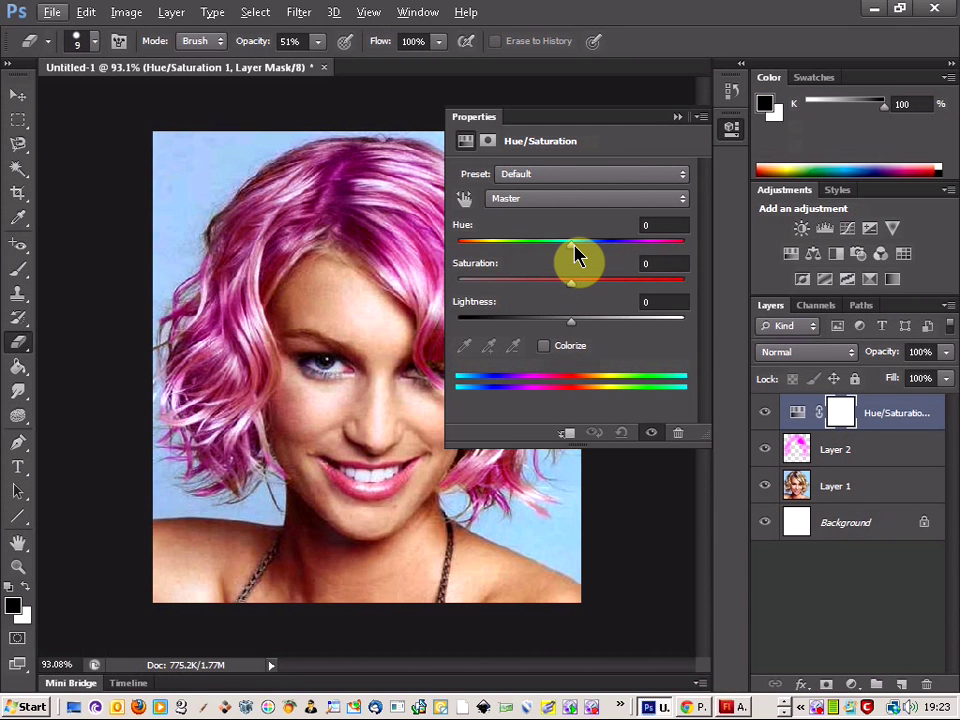
# Try a hue shift of -20 with the unclipped Hue/Saturation layer and reset the hue to 0
pyautogui.moveTo(576, 255); pyautogui.dragTo(550, 254)
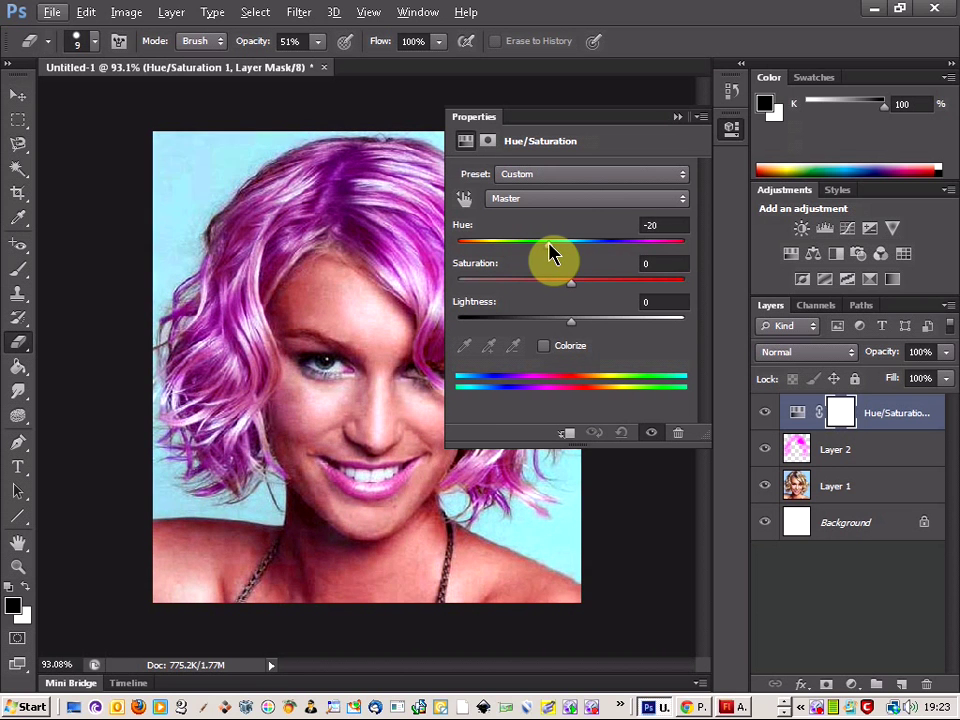
pyautogui.click(658, 224)
pyautogui.write('0')
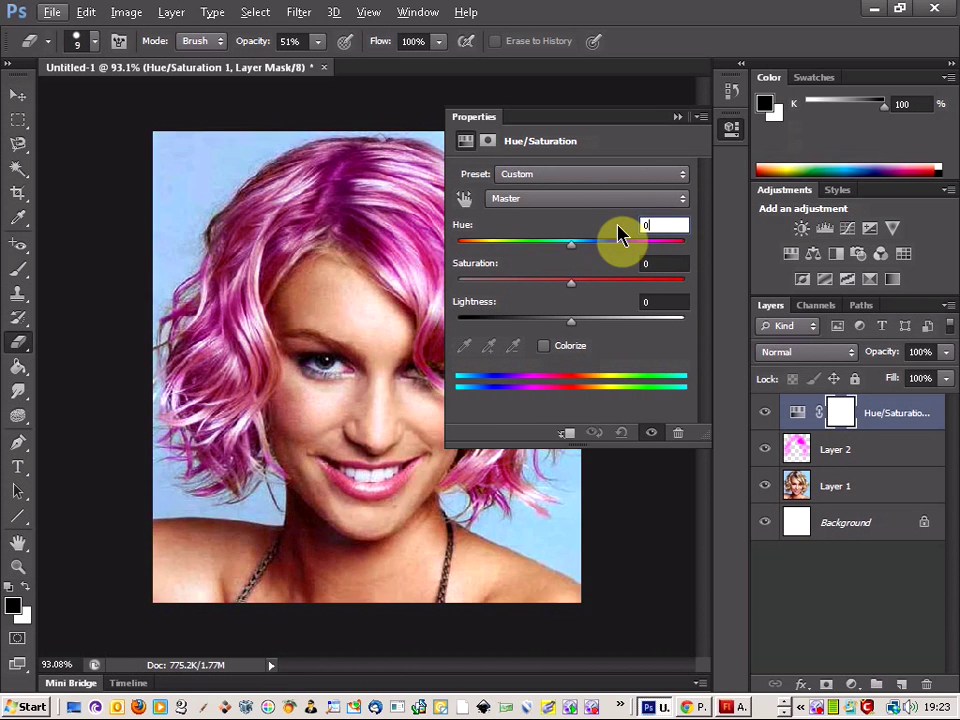
# Clip the Hue/Saturation adjustment to Layer 2 and set its hue to -160 to turn the hair green
pyautogui.click(568, 434)
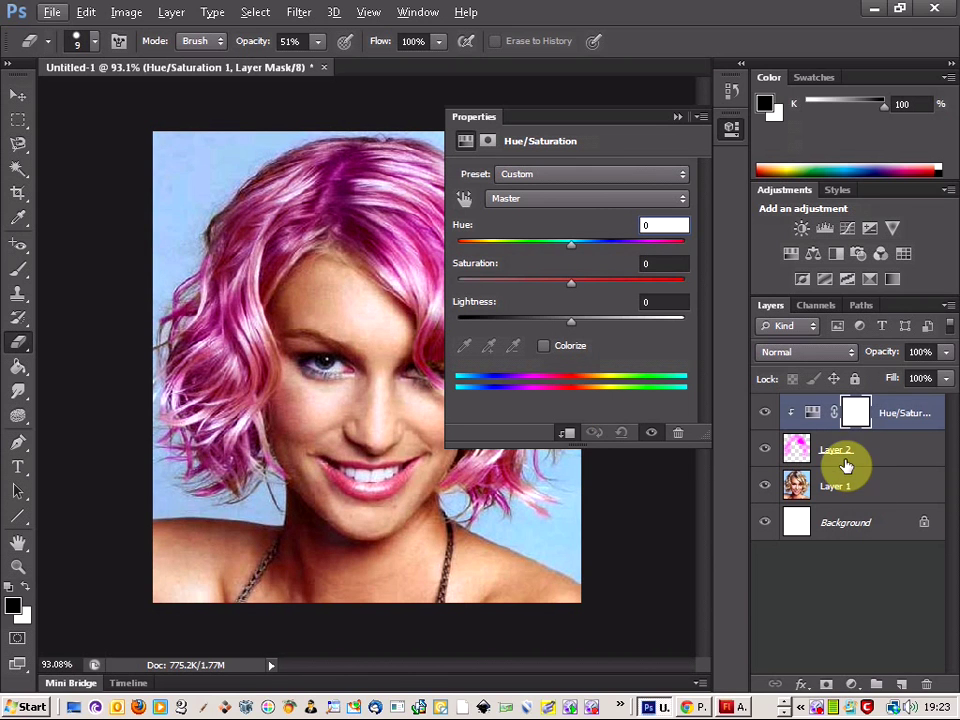
pyautogui.moveTo(573, 245); pyautogui.dragTo(469, 255)
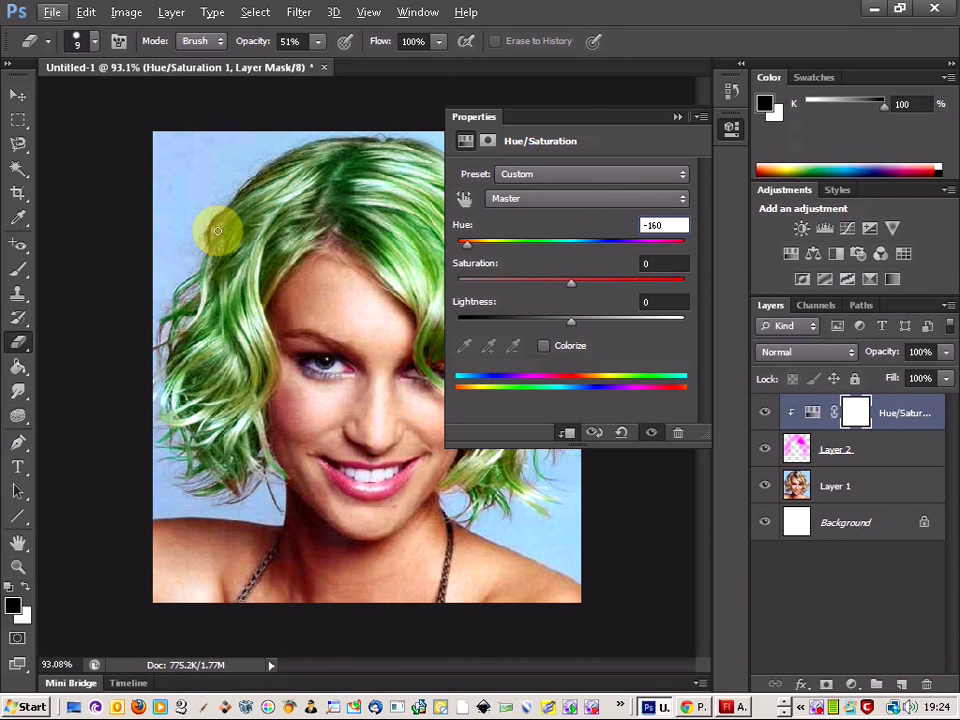
pyautogui.click(679, 121)
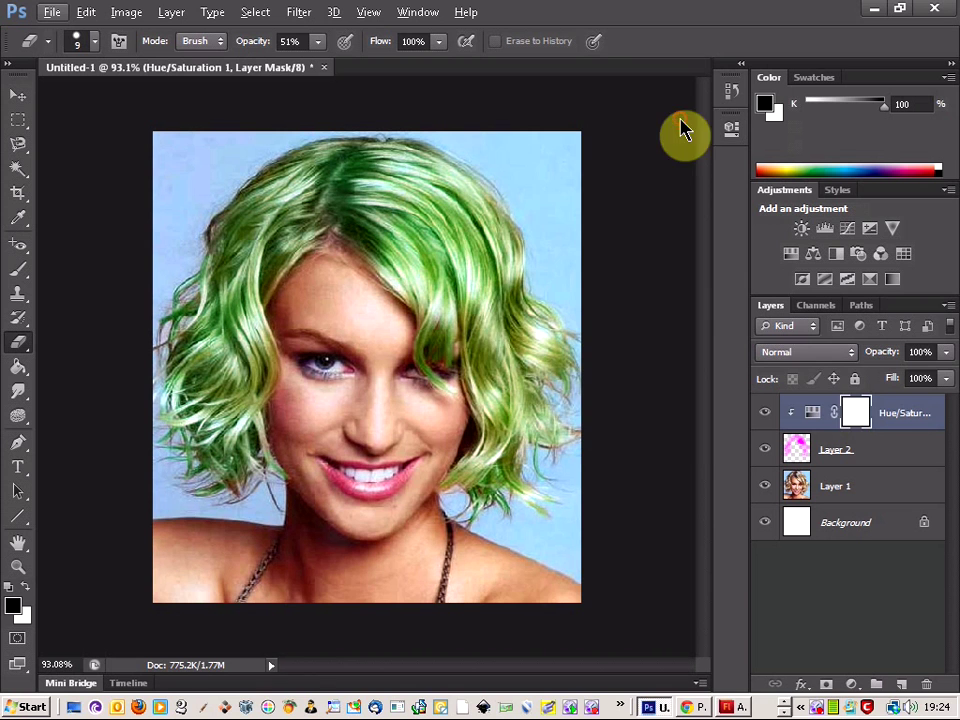
# Erase the colour spill on Layer 2 along the dark upper-left edge of the hair with a 7 px eraser
pyautogui.hotkey('alt', 'shift', 'f')
pyautogui.click(855, 449)
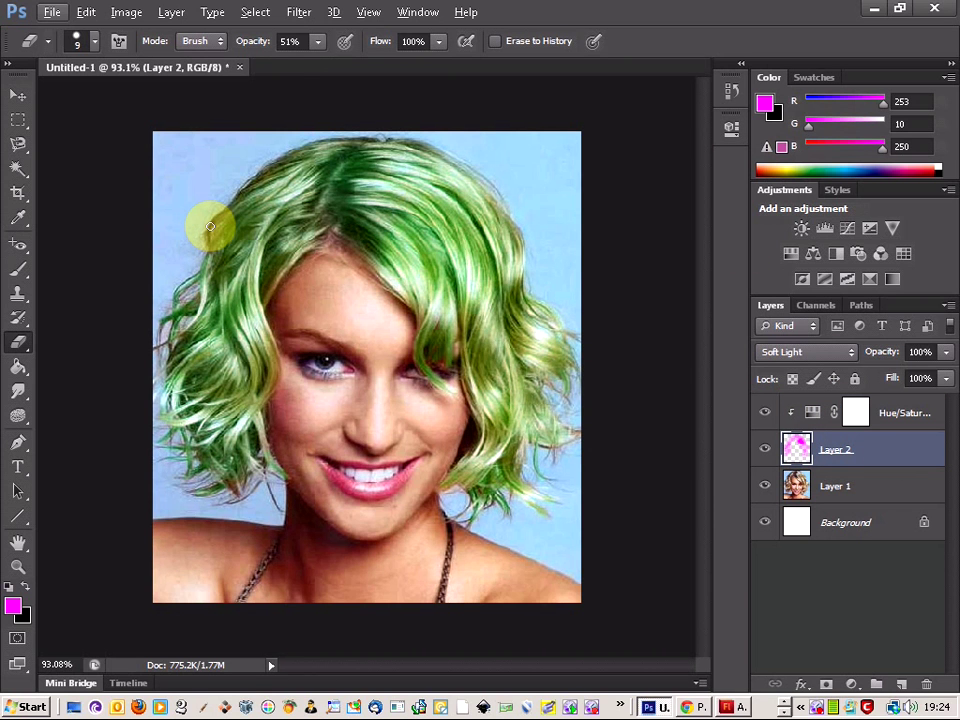
pyautogui.scroll(4, 211, 228)
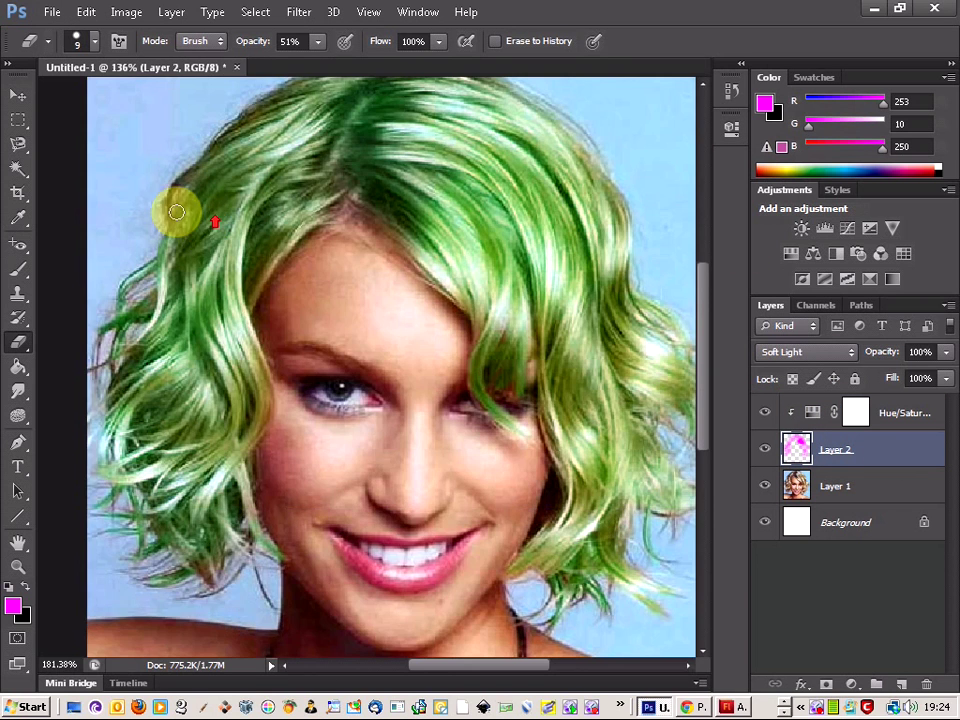
pyautogui.scroll(2, 181, 189)
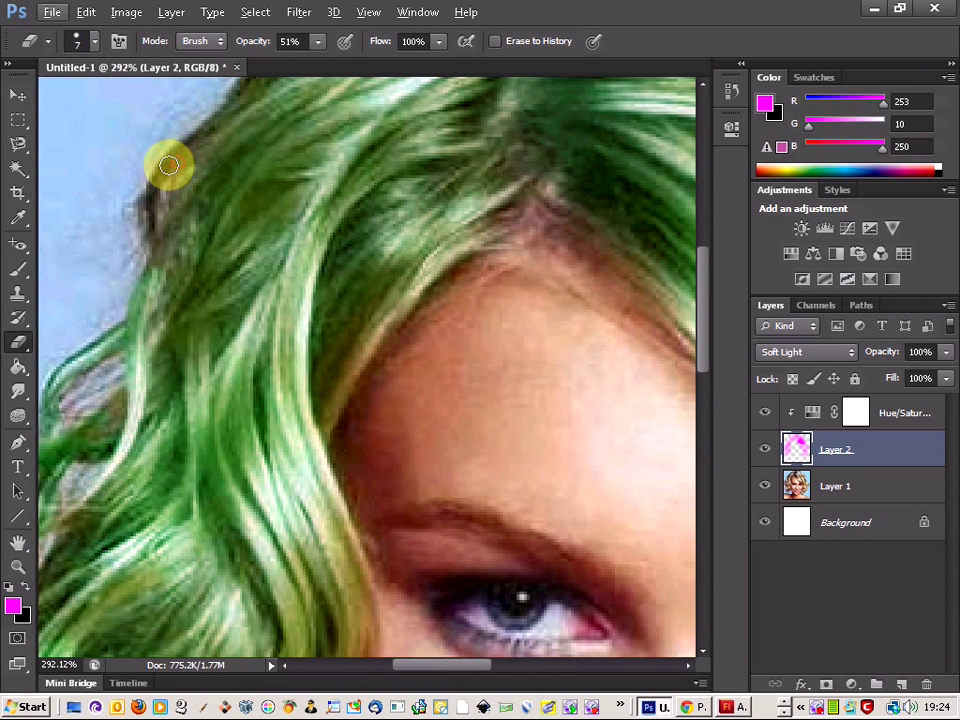
pyautogui.click(155, 261)
pyautogui.scroll(-8, 182, 225)
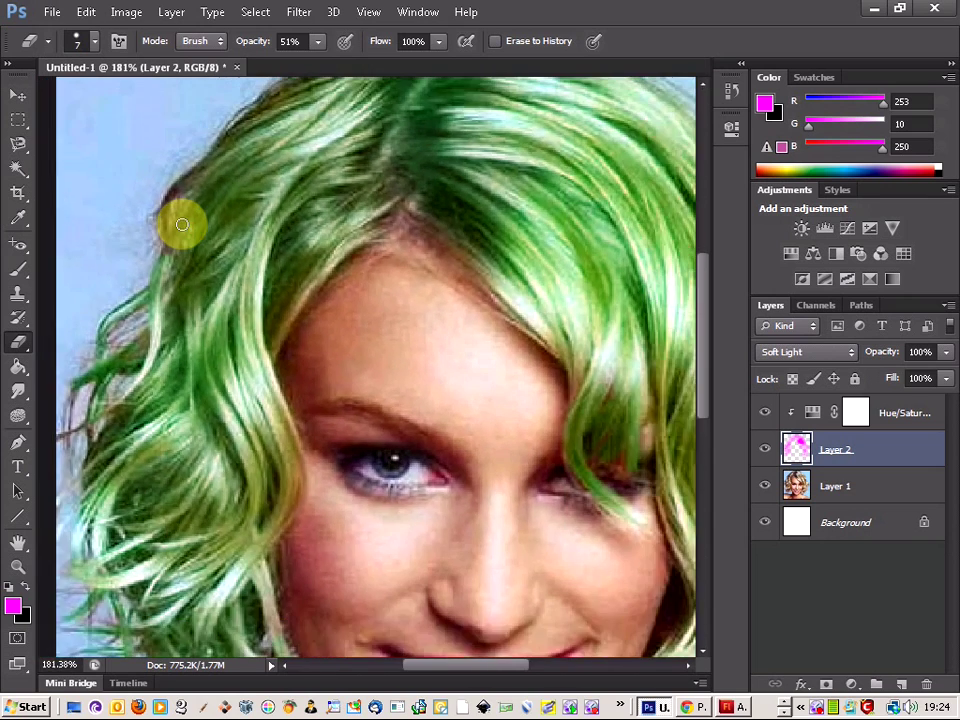
pyautogui.scroll(2, 182, 225)
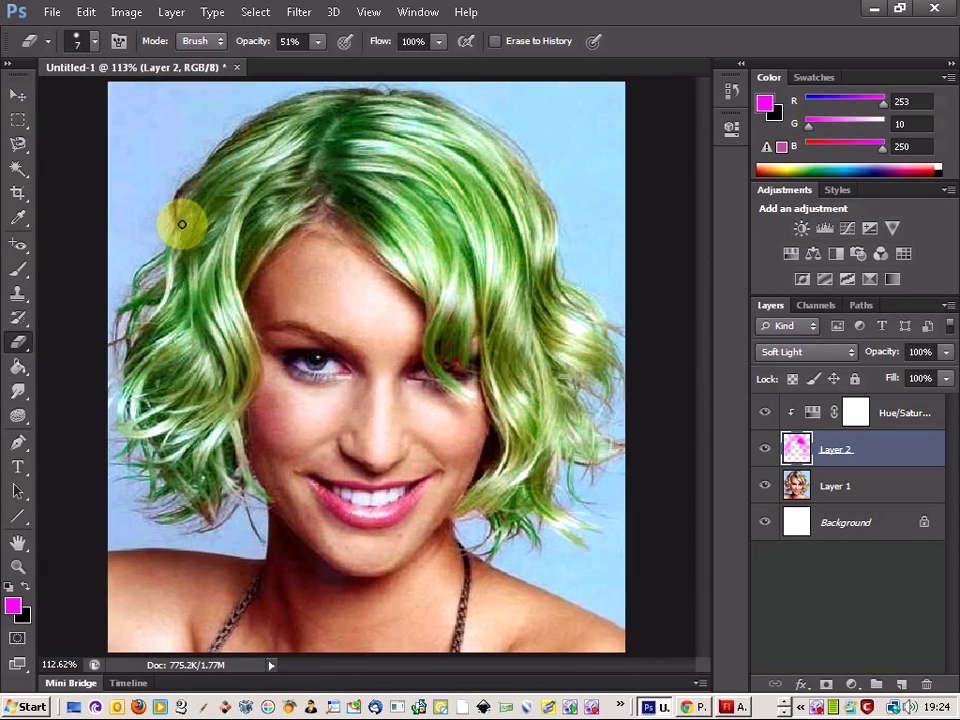
pyautogui.scroll(-1, 182, 222)
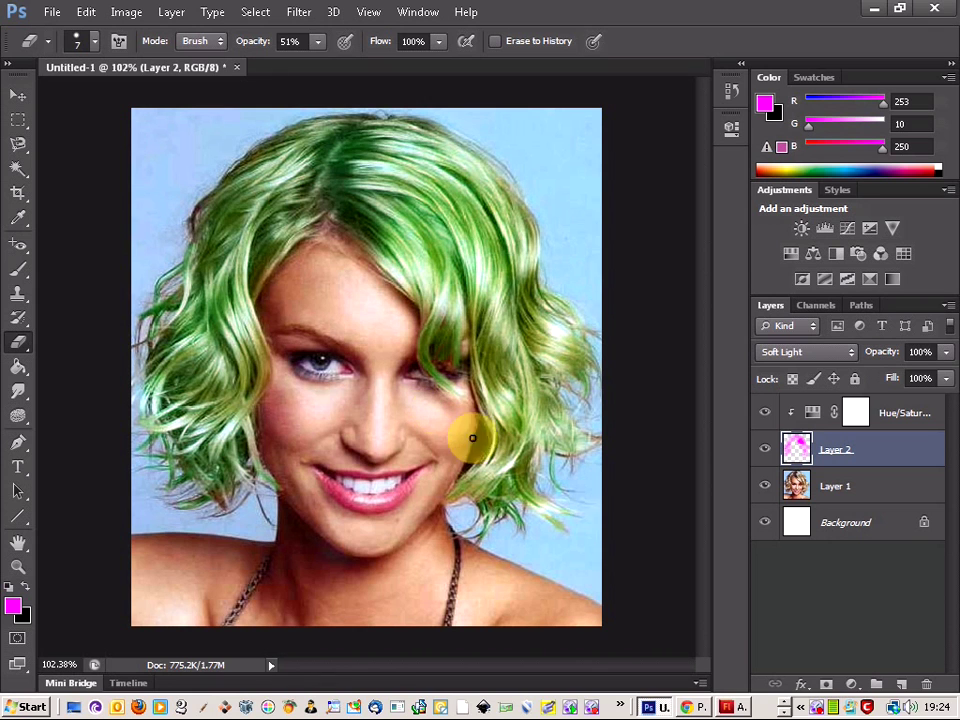
pyautogui.click(818, 707)
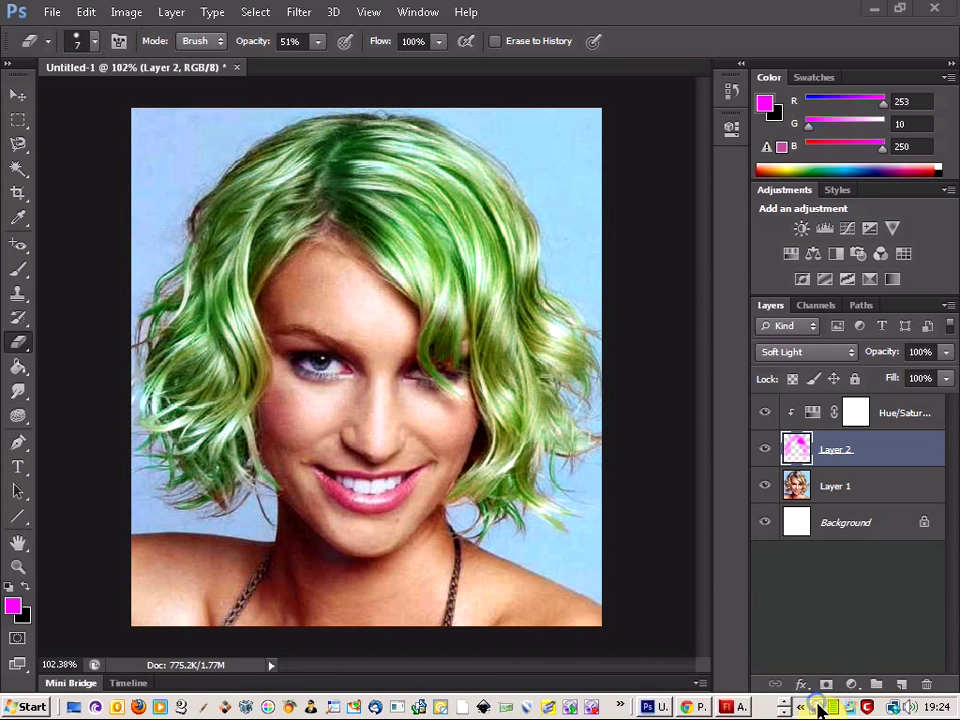